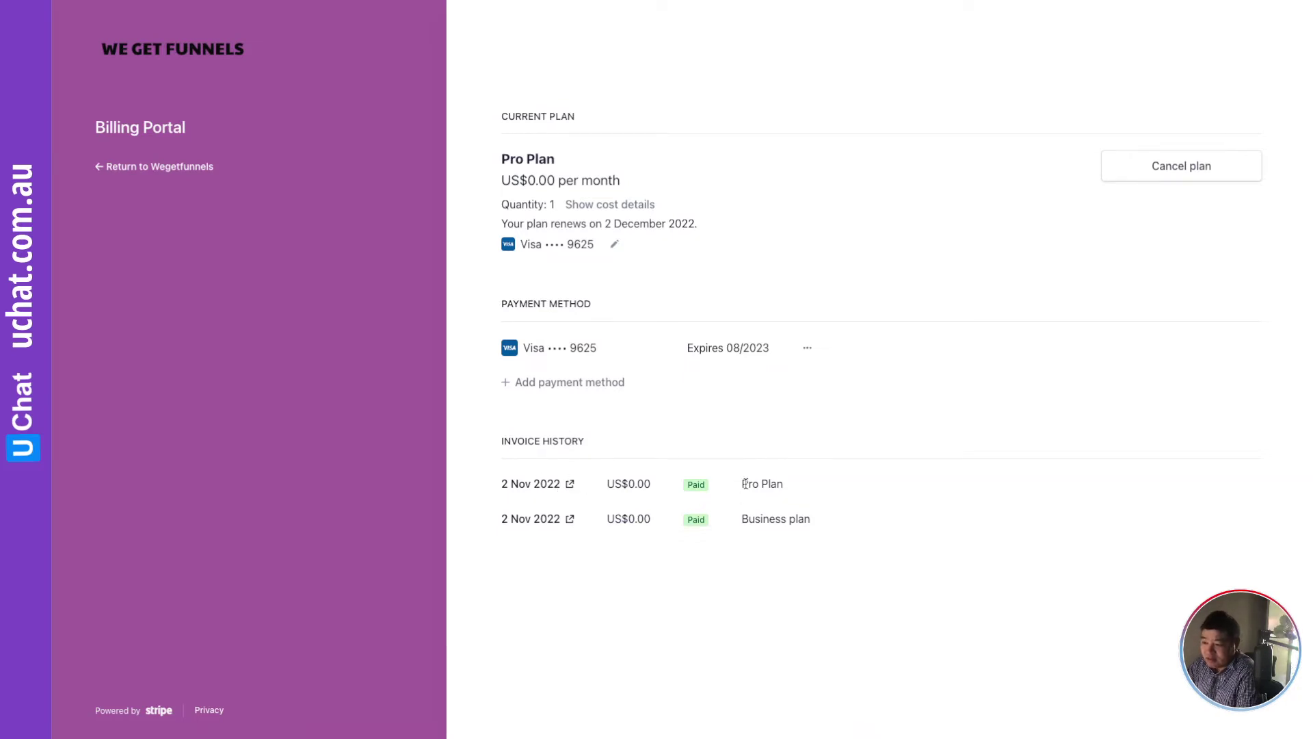
- Highlight Pro Plan in the first invoice row, then view and dismiss the saved Visa card's options
{"action": "left_click_drag", "start_coordinate": [744, 482], "coordinate": [821, 525]}
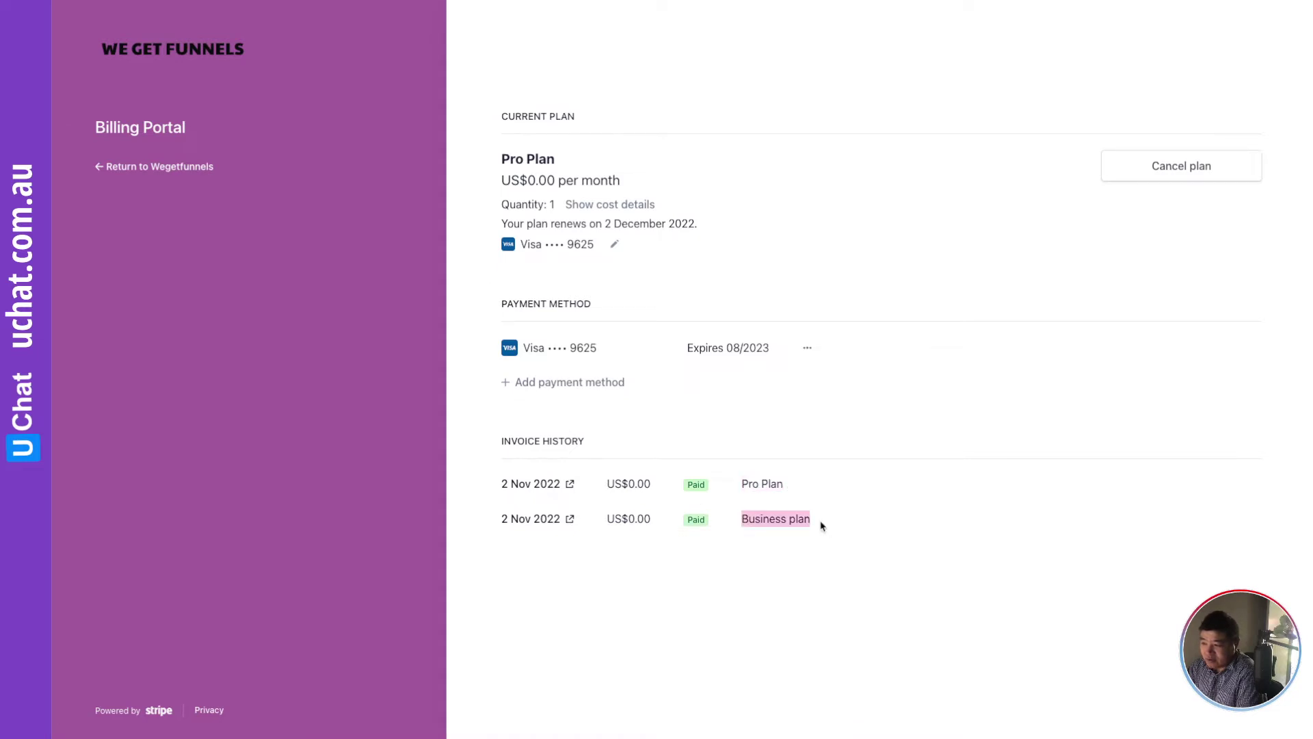
{"action": "left_click", "coordinate": [747, 481]}
{"action": "left_click_drag", "start_coordinate": [746, 481], "coordinate": [810, 491]}
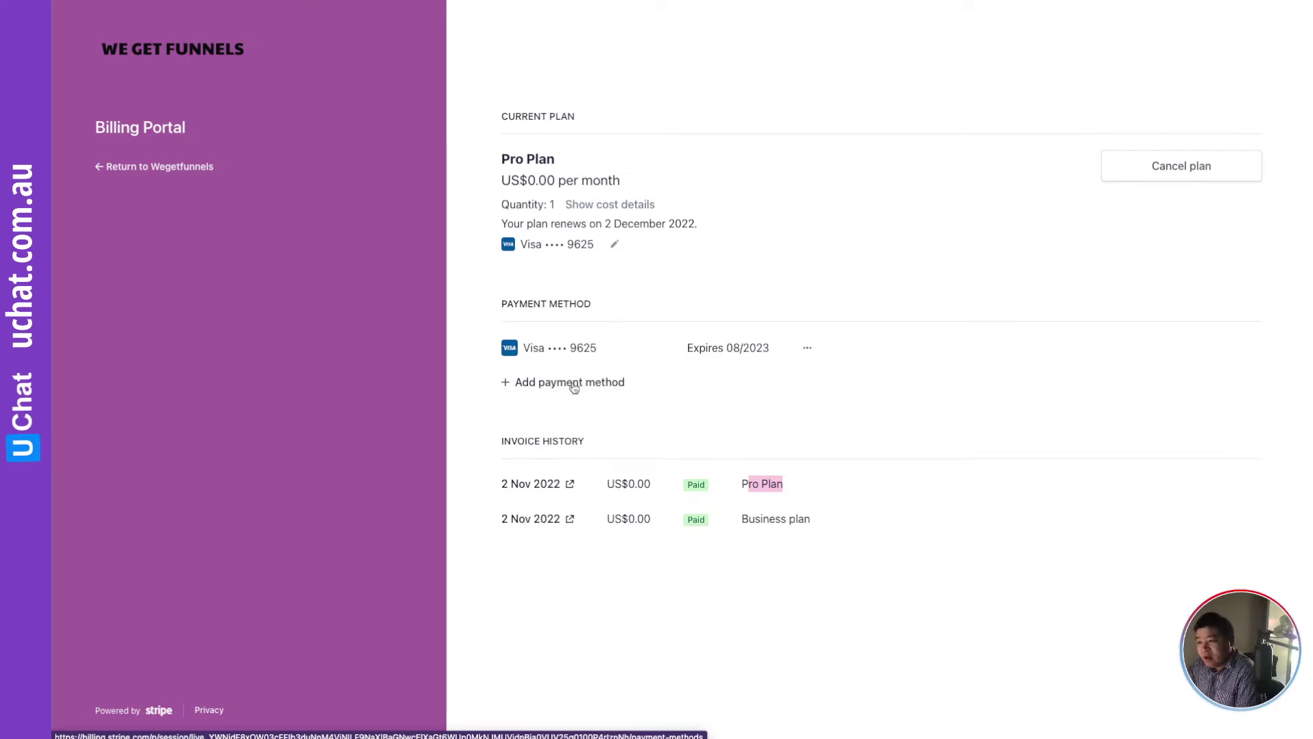
{"action": "left_click", "coordinate": [808, 348]}
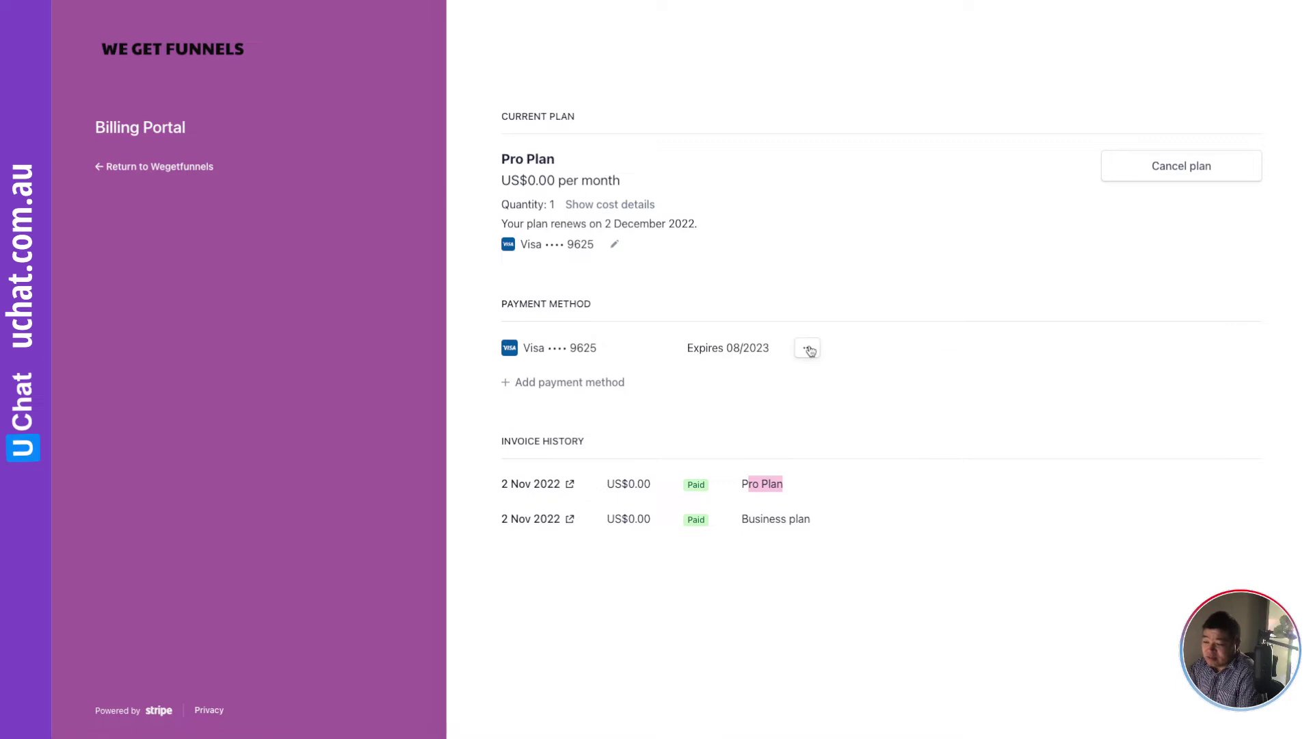
{"action": "left_click", "coordinate": [874, 376]}
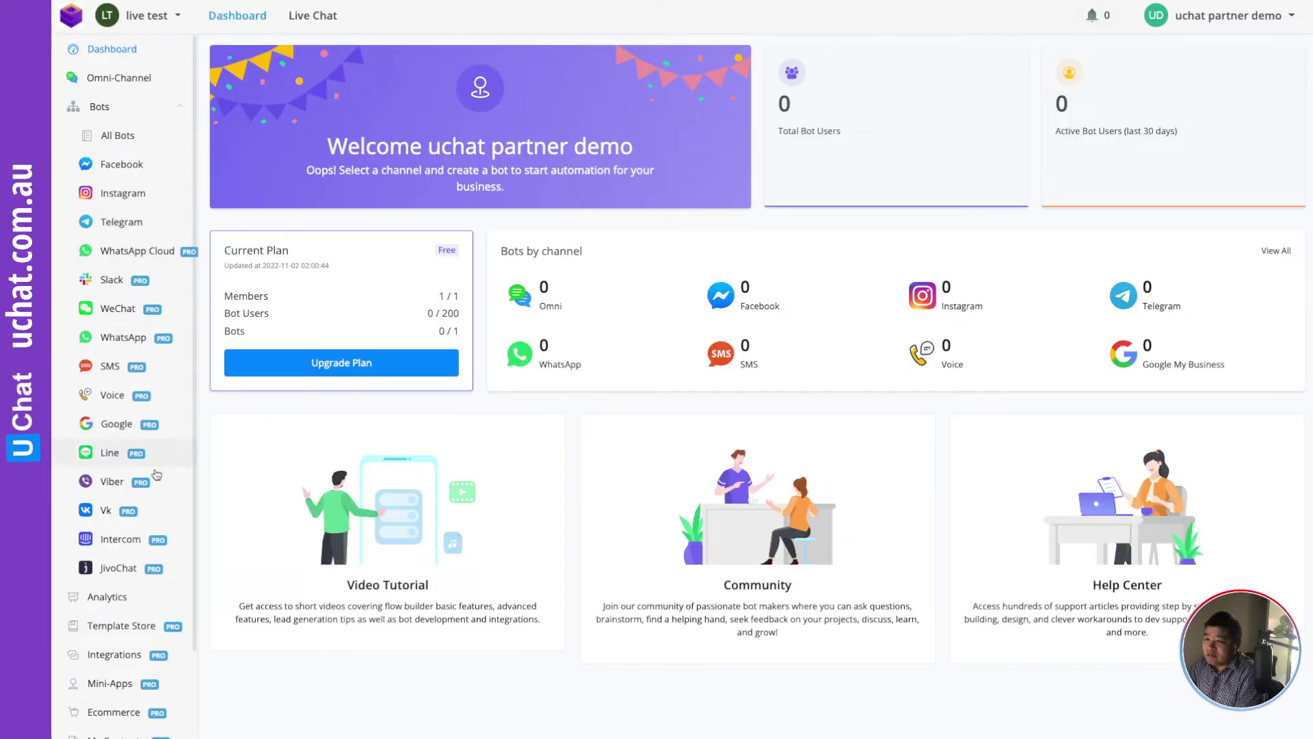
- Switch from the live test workspace to the Live demo 2 workspace
{"action": "scroll", "coordinate": [145, 477], "scroll_direction": "down", "scroll_amount": 3}
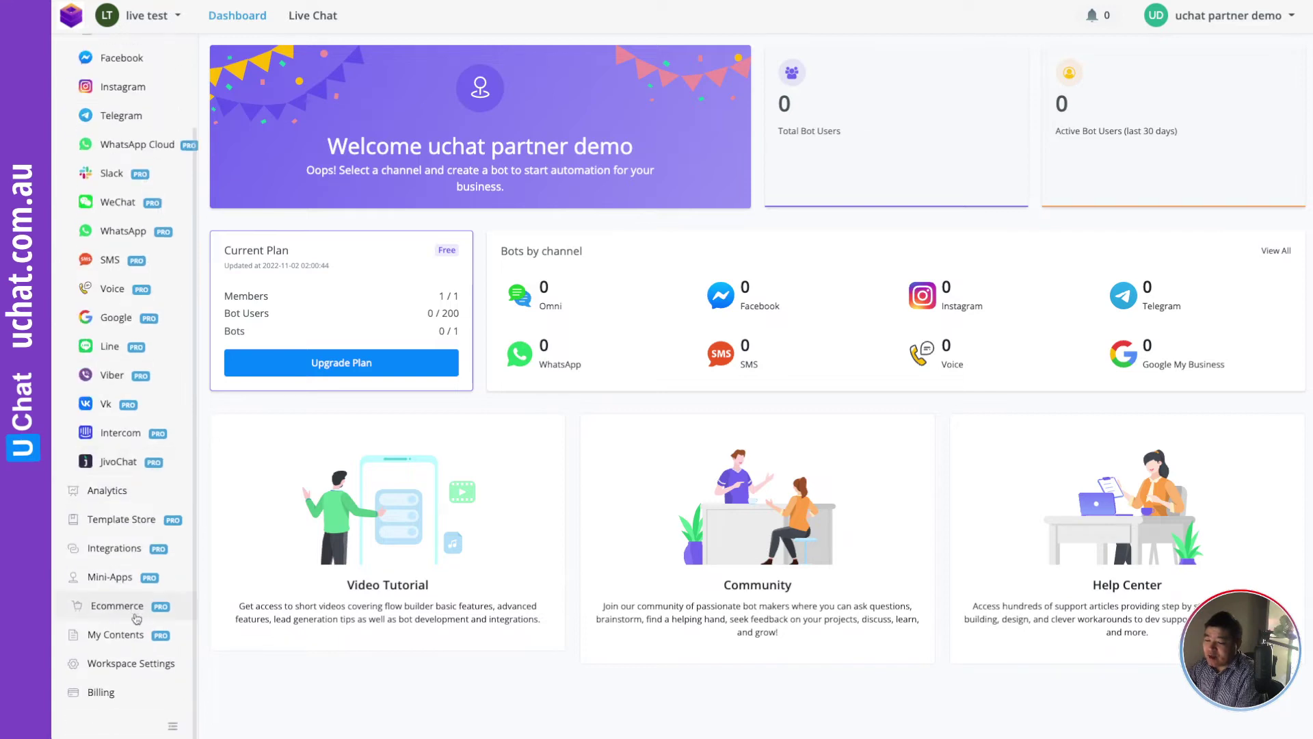
{"action": "left_click", "coordinate": [154, 17]}
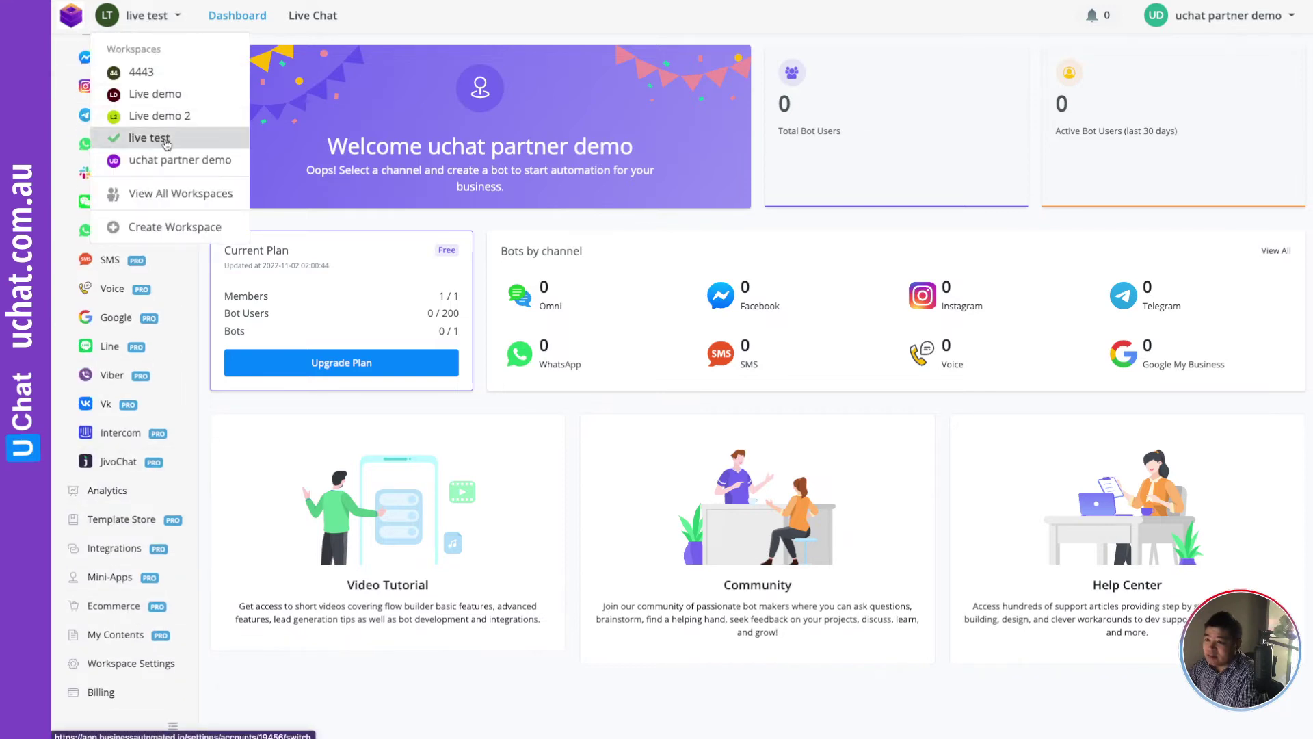
{"action": "left_click", "coordinate": [177, 118]}
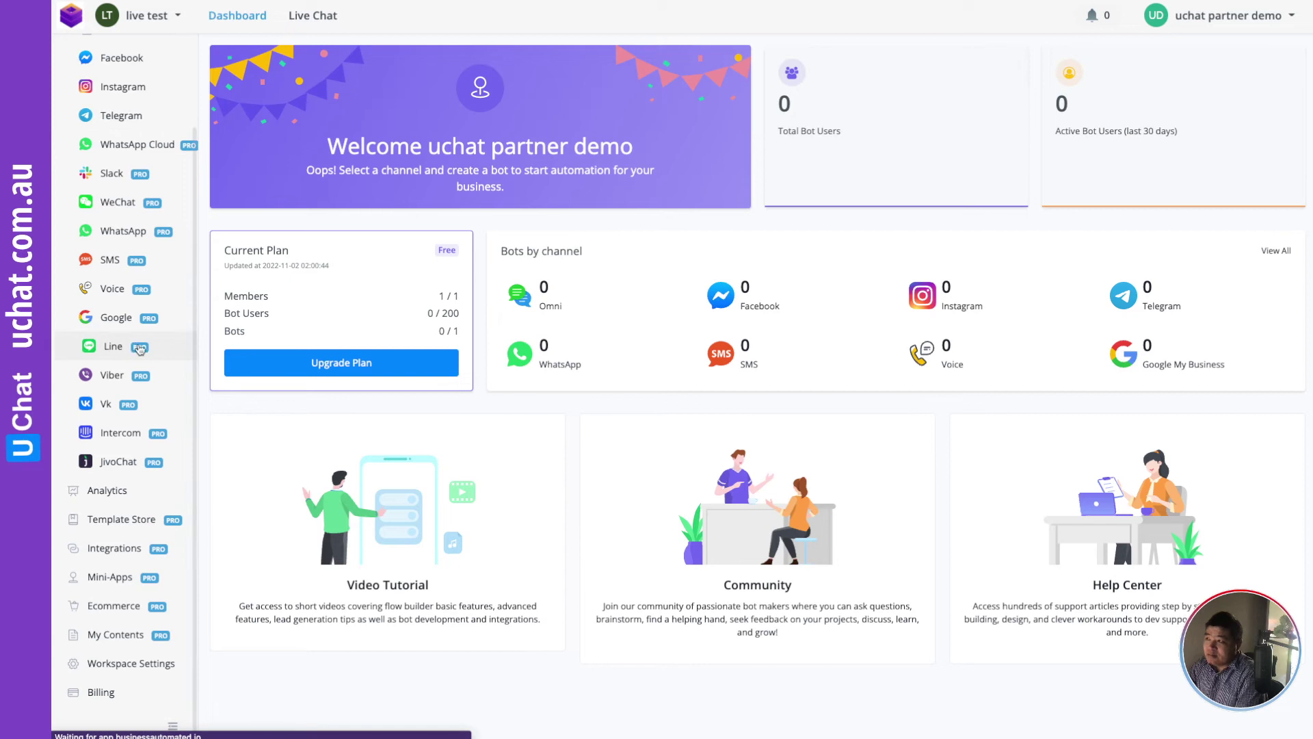
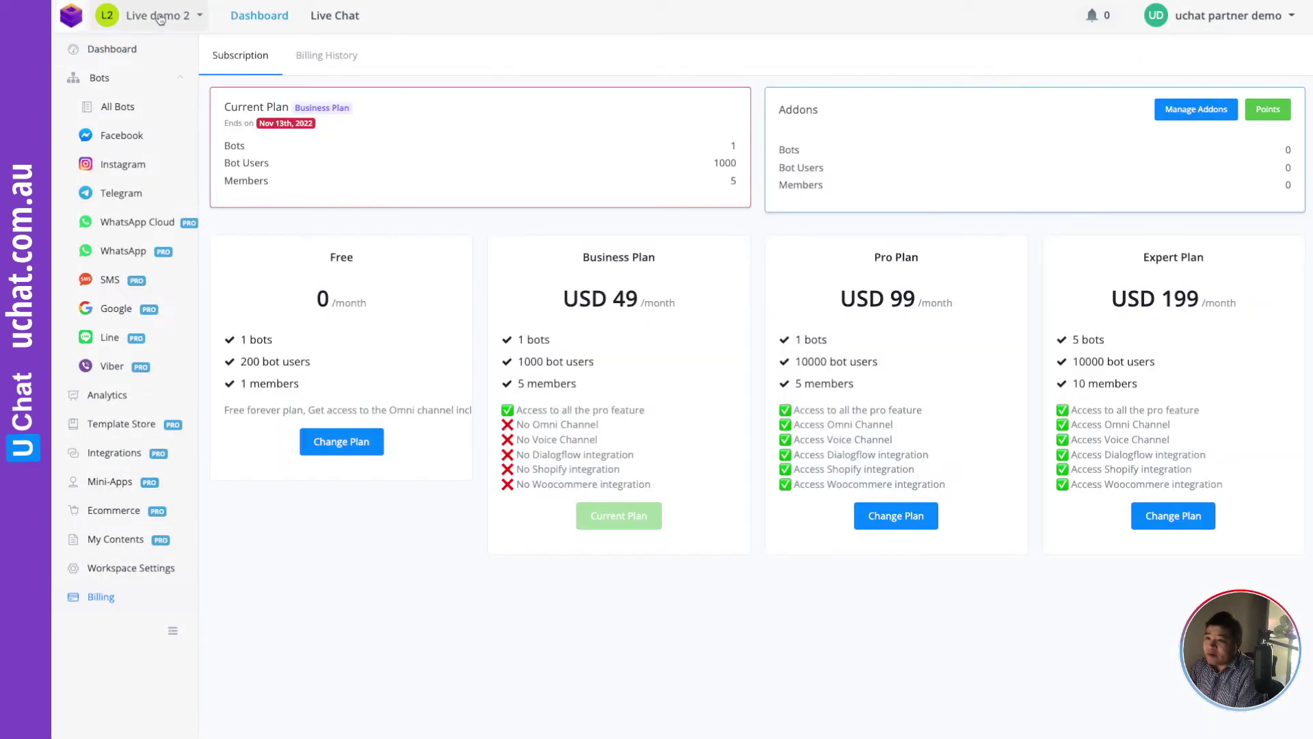
- Switch to the live test workspace and start upgrading it from Free to the Business Plan
{"action": "left_click", "coordinate": [183, 16]}
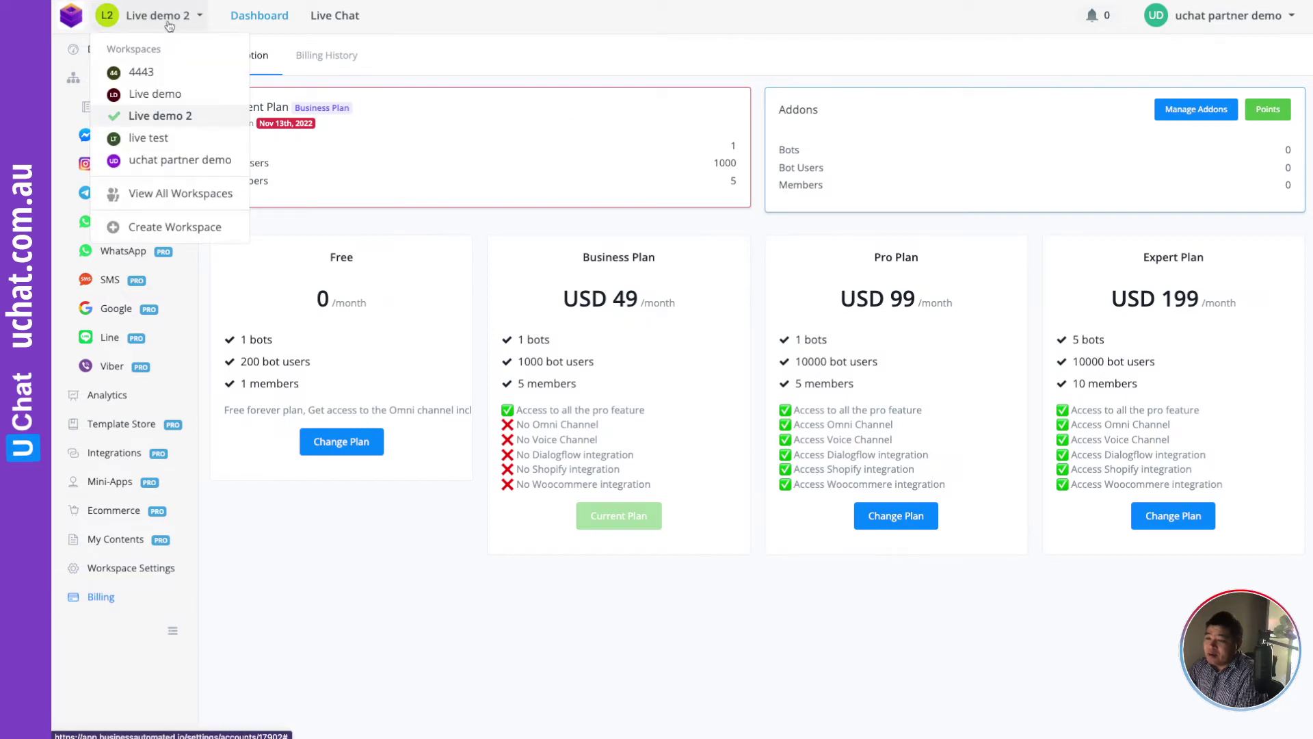
{"action": "left_click", "coordinate": [160, 138]}
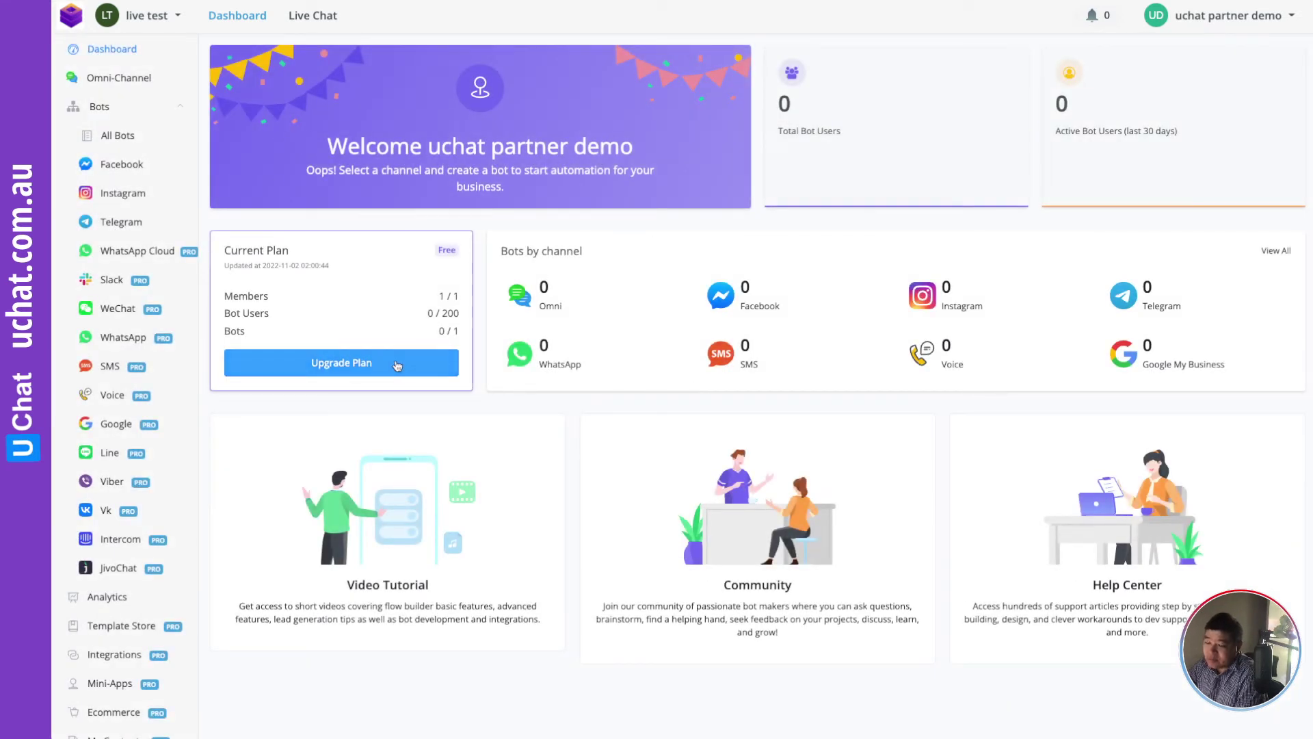
{"action": "left_click", "coordinate": [363, 364]}
{"action": "left_click", "coordinate": [628, 365]}
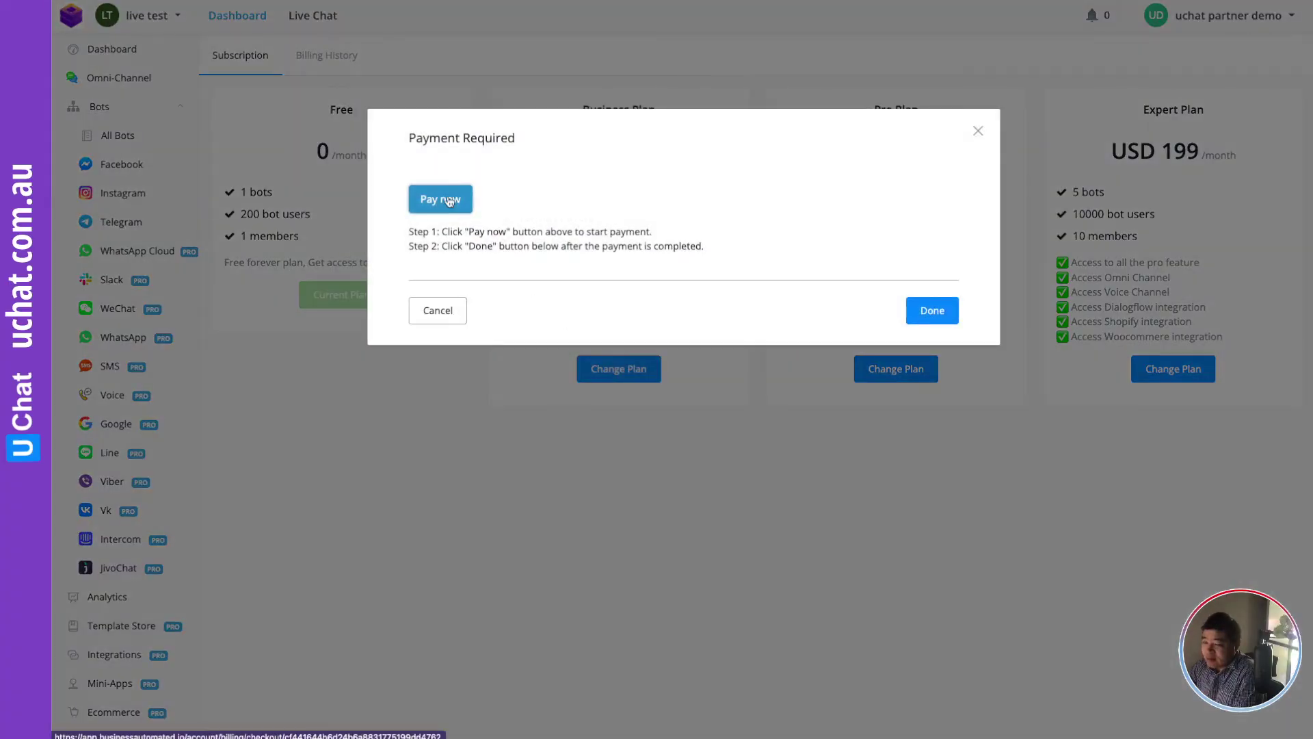
{"action": "left_click", "coordinate": [445, 200]}
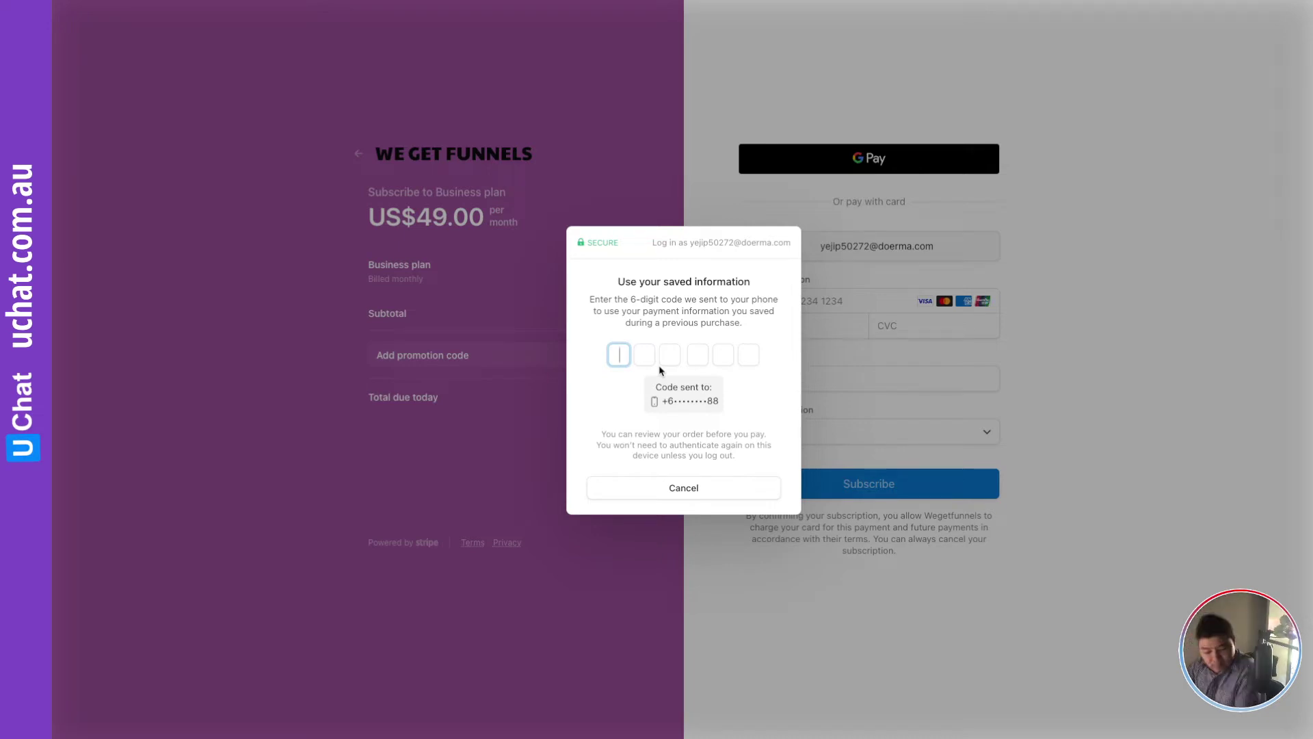
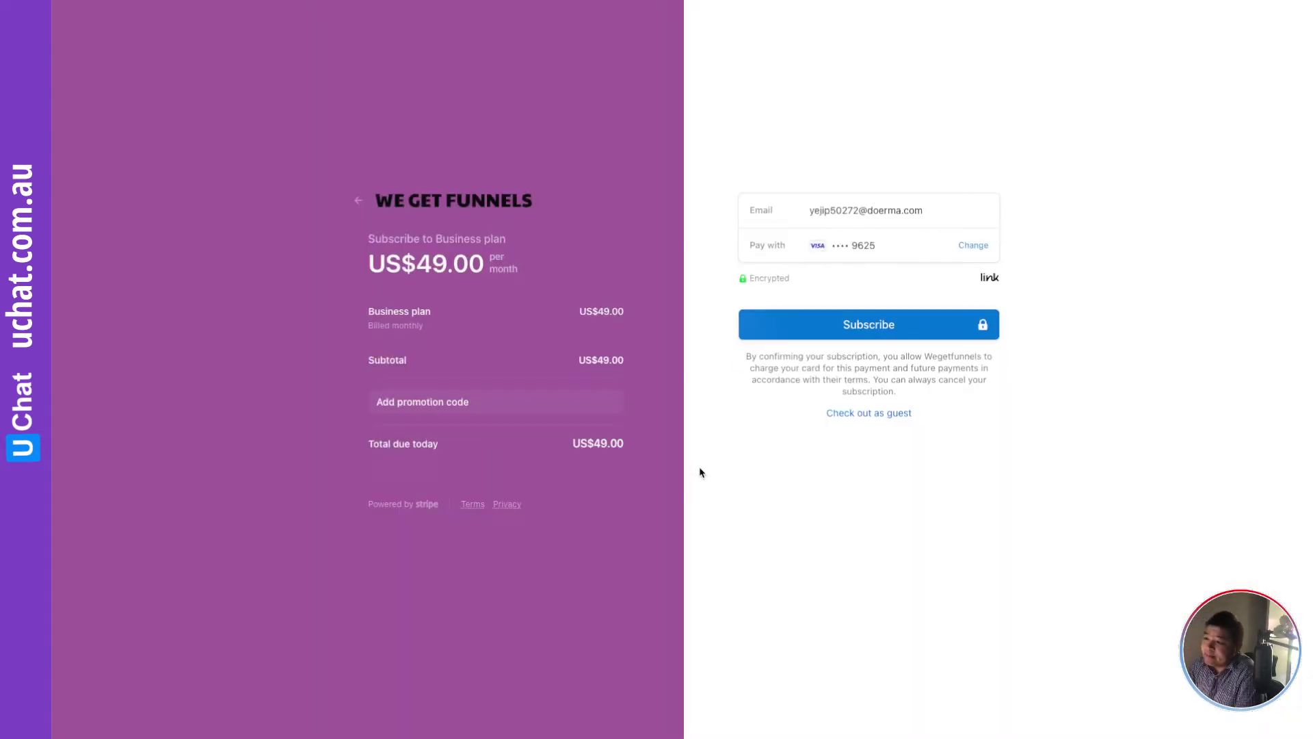
- Enter the SMS verification code, apply promotion code DEMO, and subscribe to the Business plan
{"action": "left_click", "coordinate": [446, 402]}
{"action": "type", "text": "DEMO"}
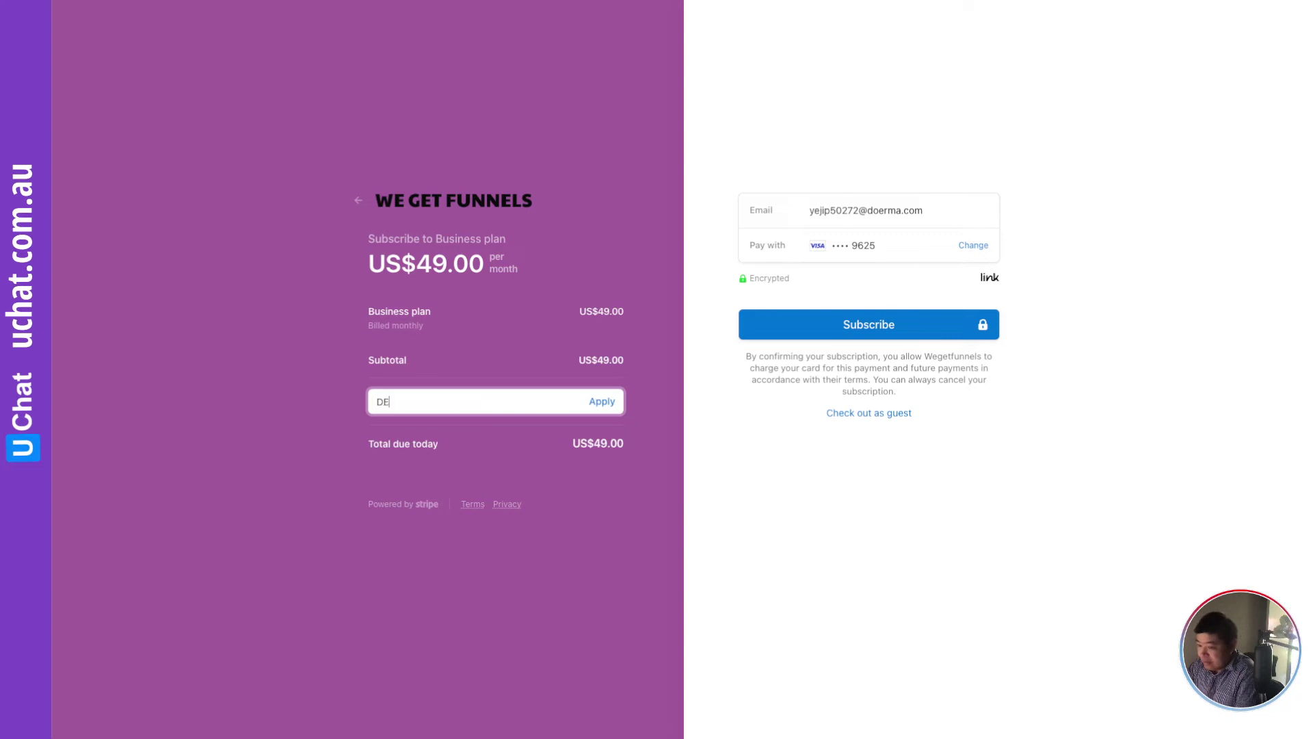
{"action": "left_click", "coordinate": [602, 403]}
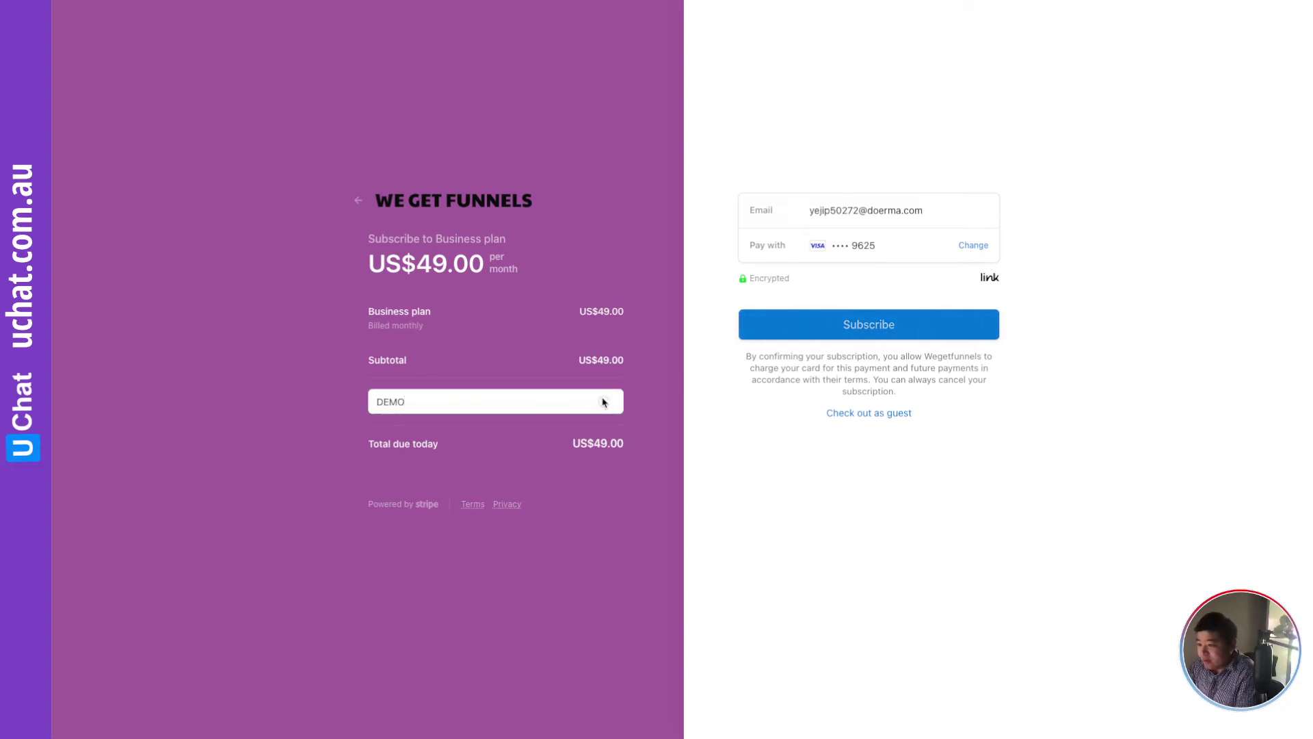
{"action": "left_click", "coordinate": [896, 333]}
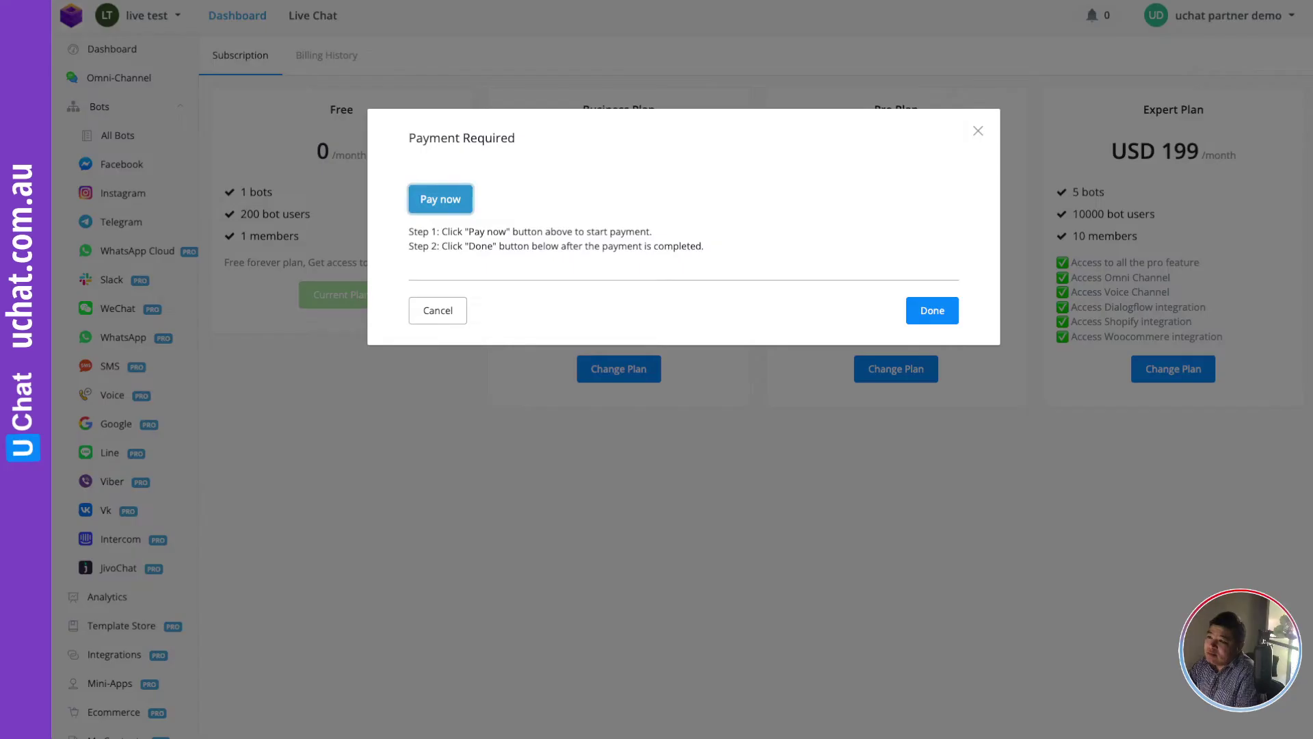
- Finish the payment prompt, reload uChat to show Business Plan, and open the Stripe Billing Portal
{"action": "left_click", "coordinate": [932, 310]}
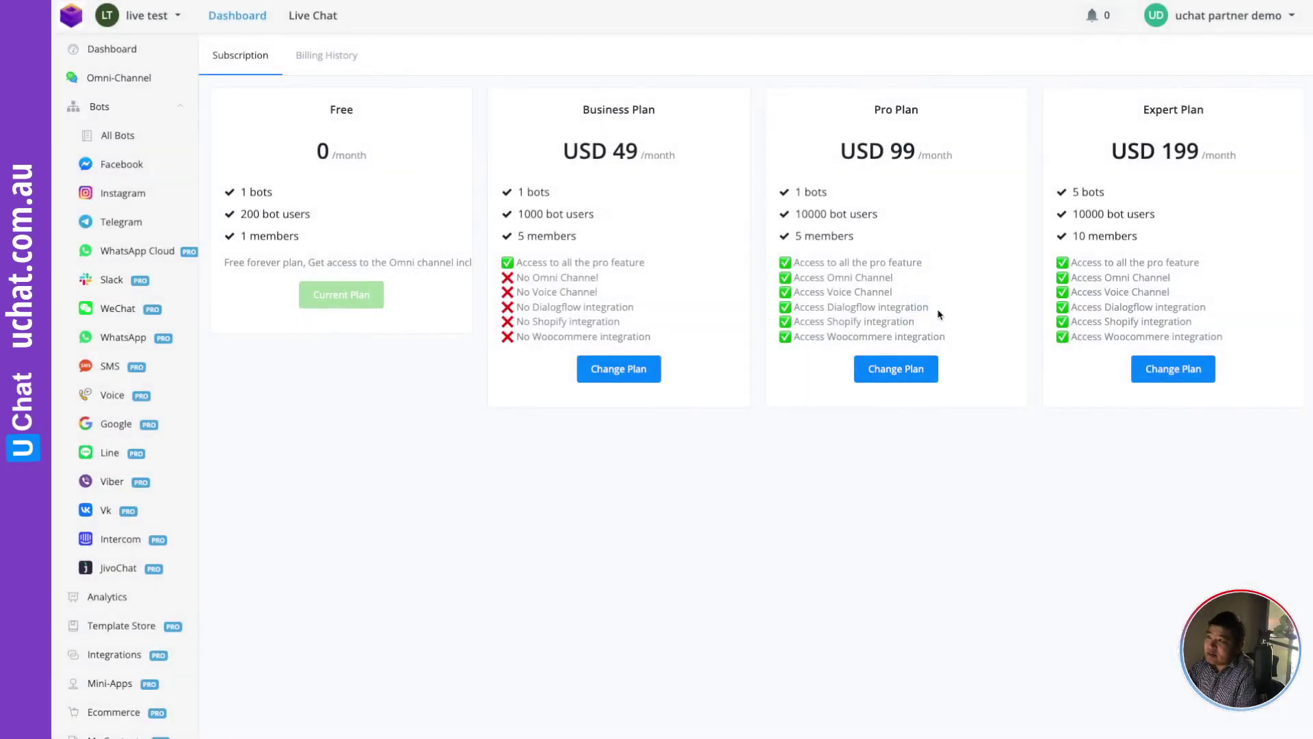
{"action": "right_click", "coordinate": [621, 439]}
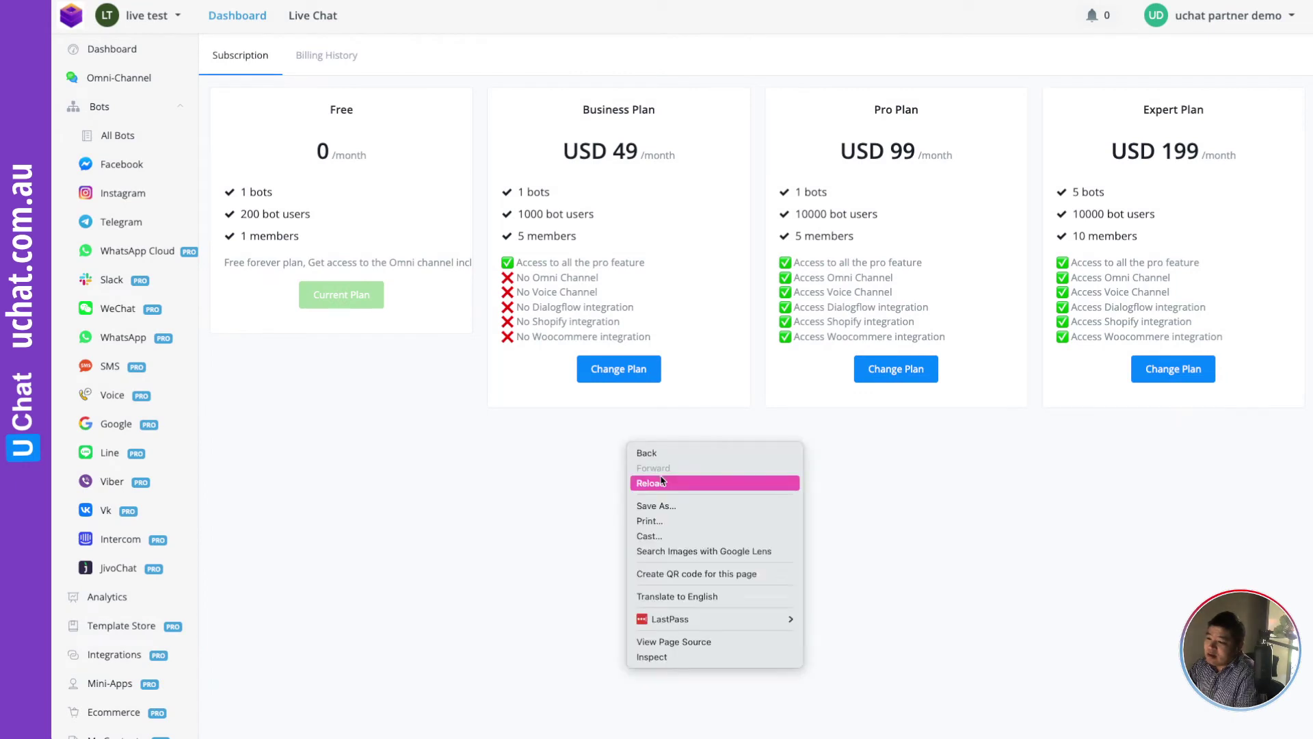
{"action": "left_click", "coordinate": [660, 477]}
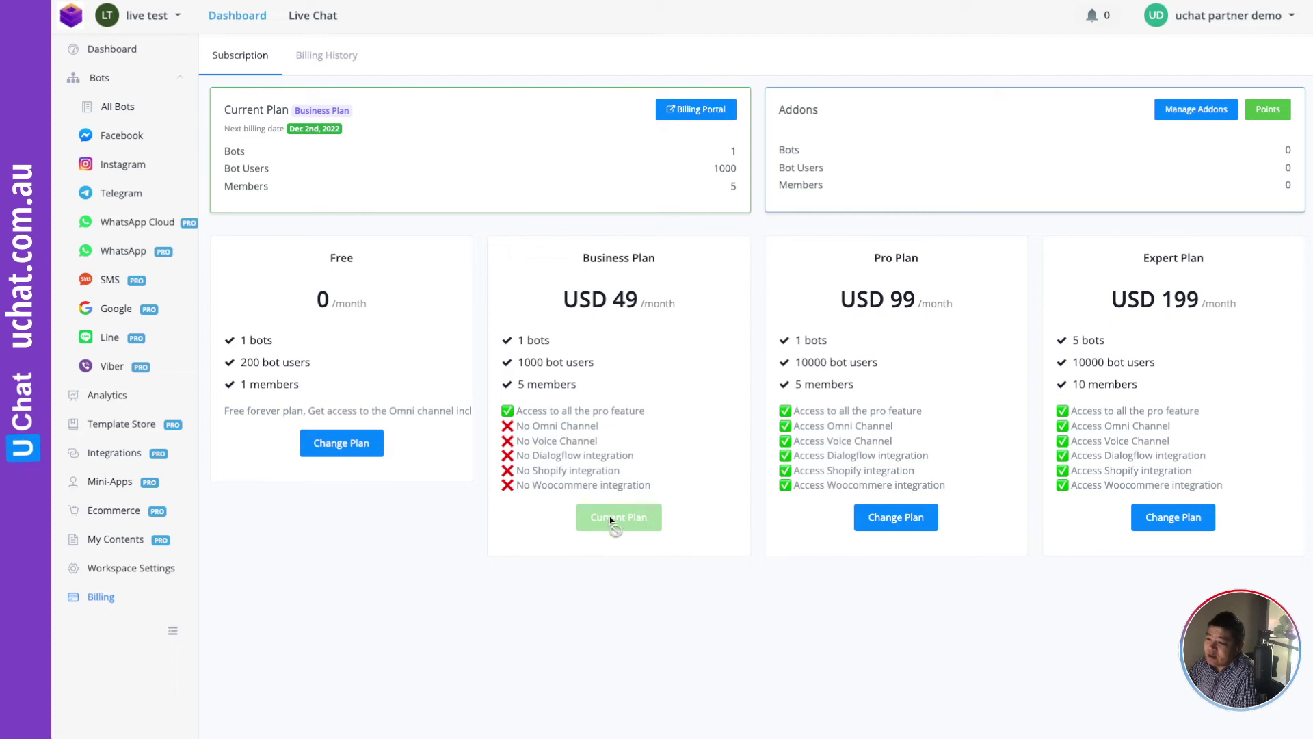
{"action": "left_click", "coordinate": [700, 113]}
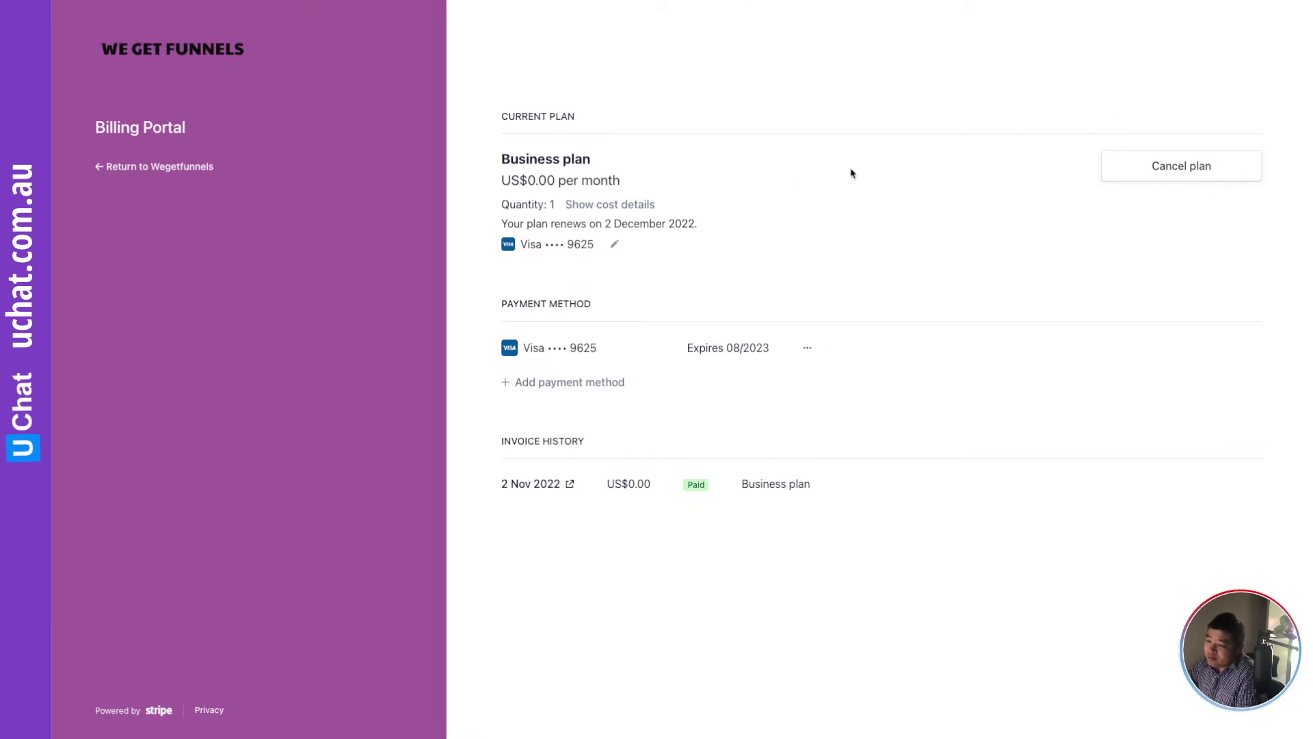
- Begin cancelling the US$0.00/month Business plan in the Billing Portal
{"action": "left_click", "coordinate": [1182, 170]}
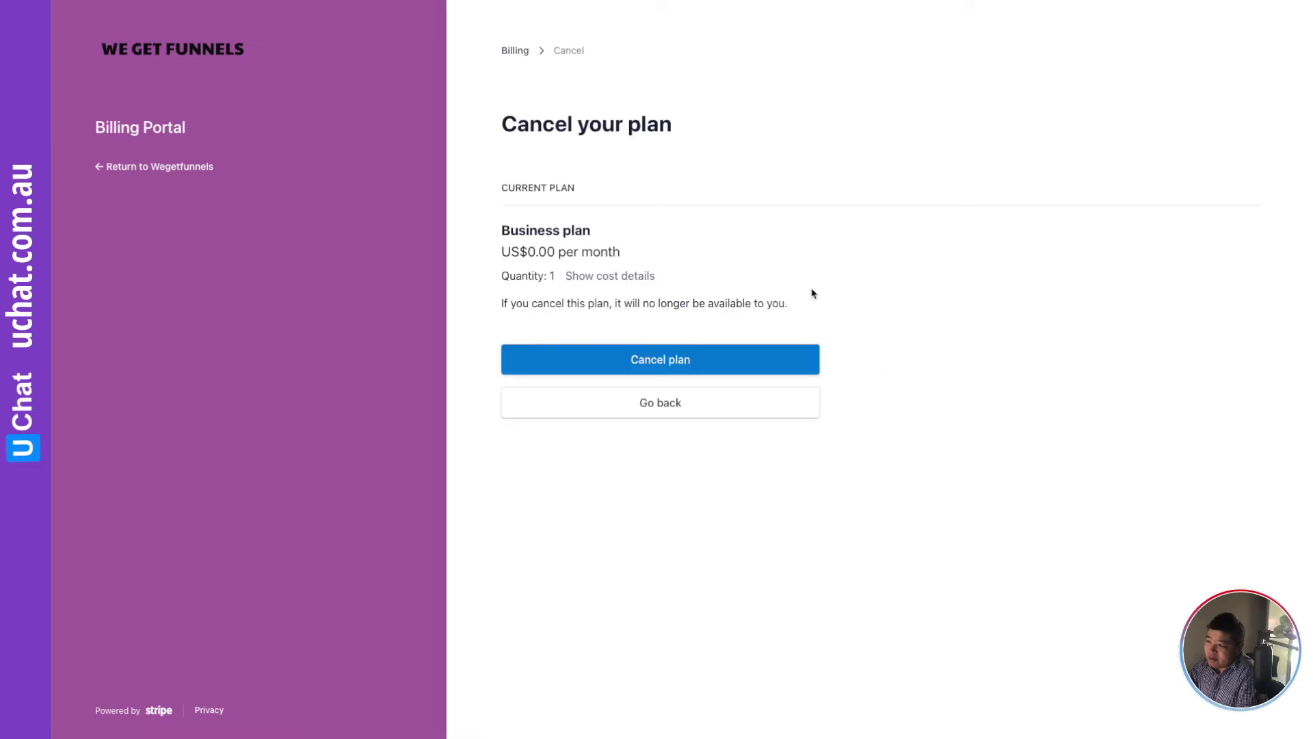
- Confirm the Business plan cancellation and return to the uChat workspace
{"action": "left_click", "coordinate": [674, 361]}
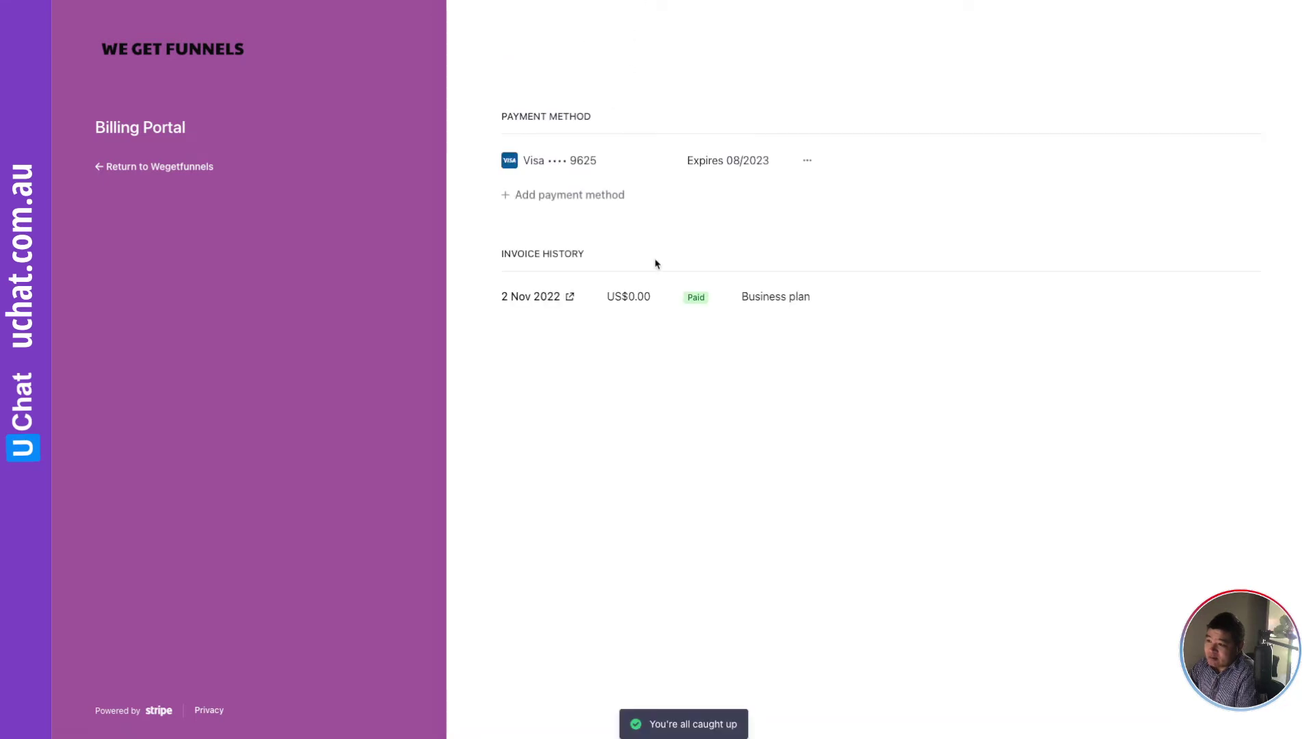
{"action": "left_click", "coordinate": [171, 168]}
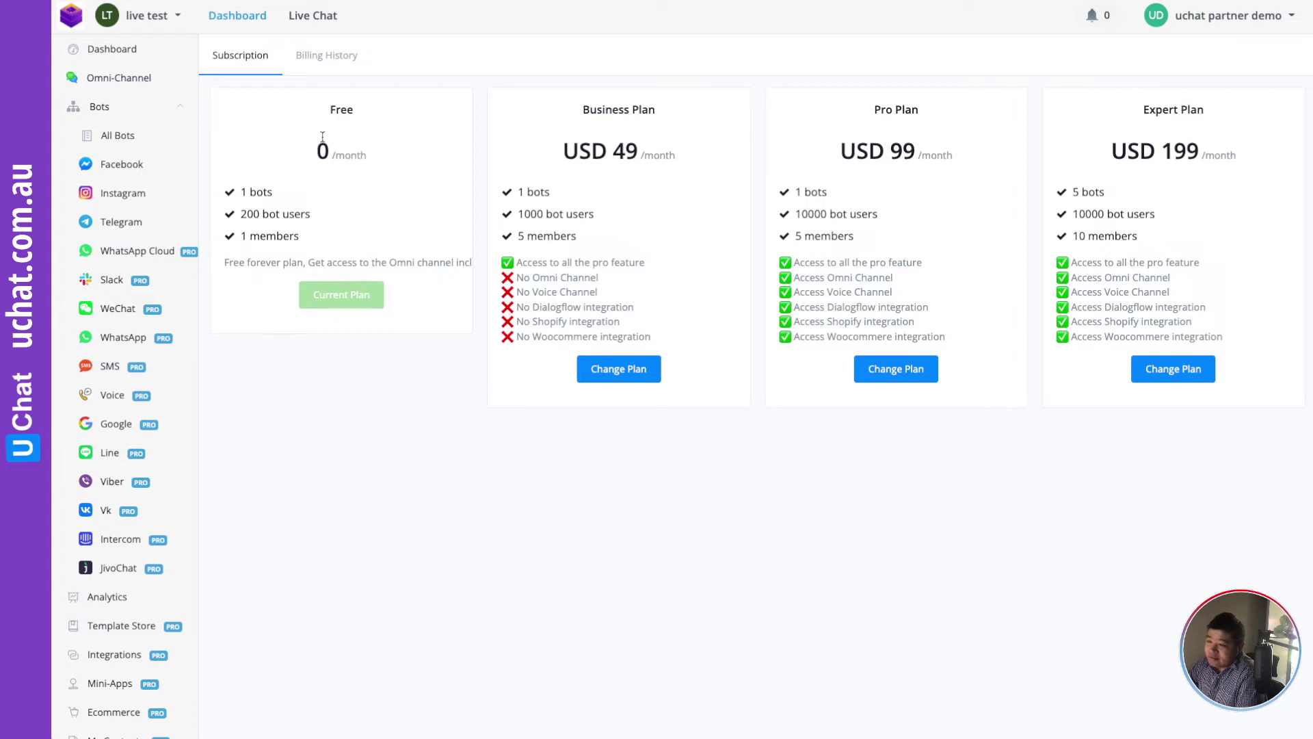
- Reload the plans page, review Billing History, return to Subscription, then open the Stripe settings notes
{"action": "right_click", "coordinate": [363, 355]}
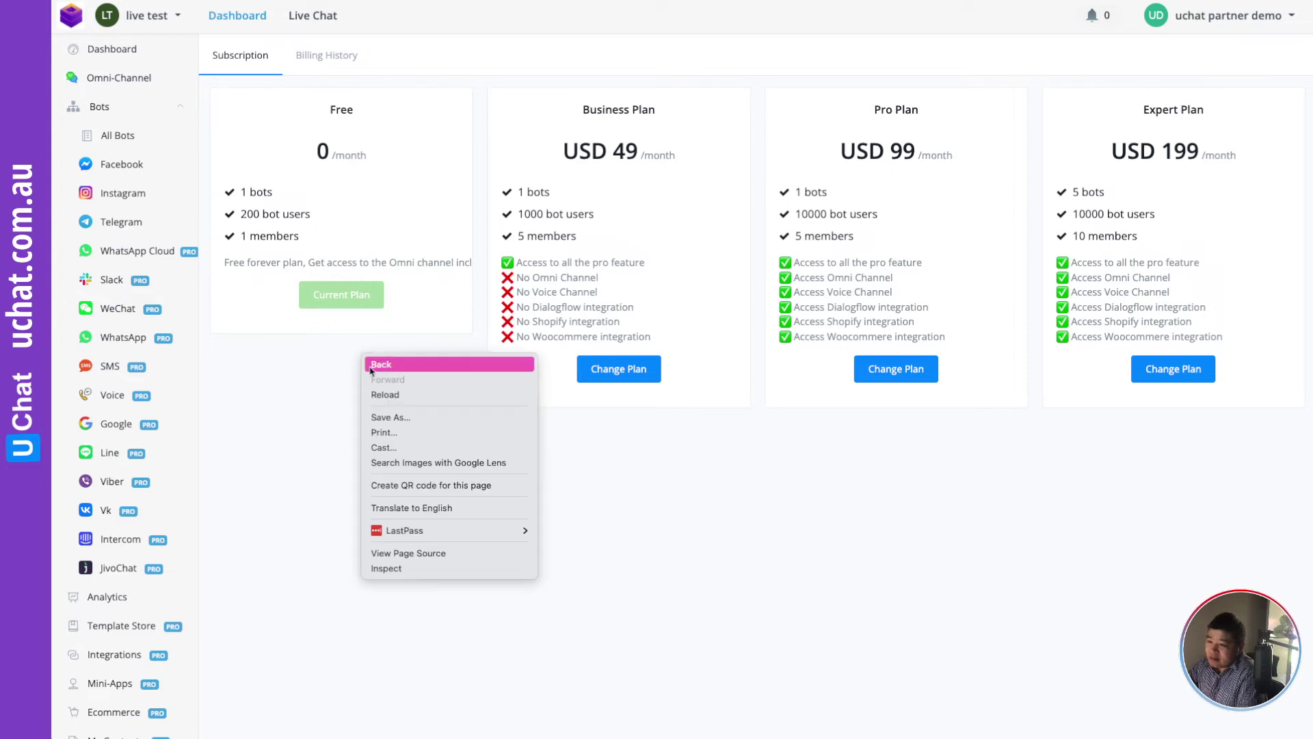
{"action": "left_click", "coordinate": [391, 394]}
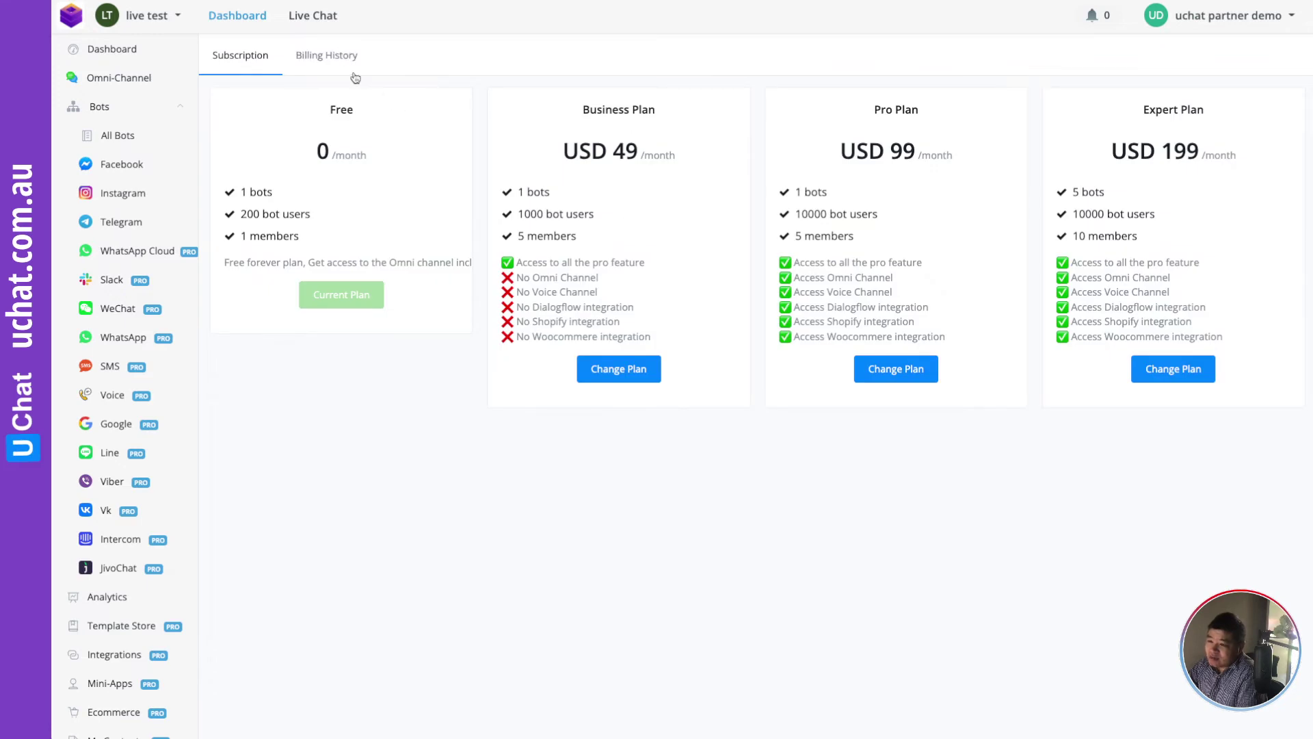
{"action": "left_click", "coordinate": [335, 58]}
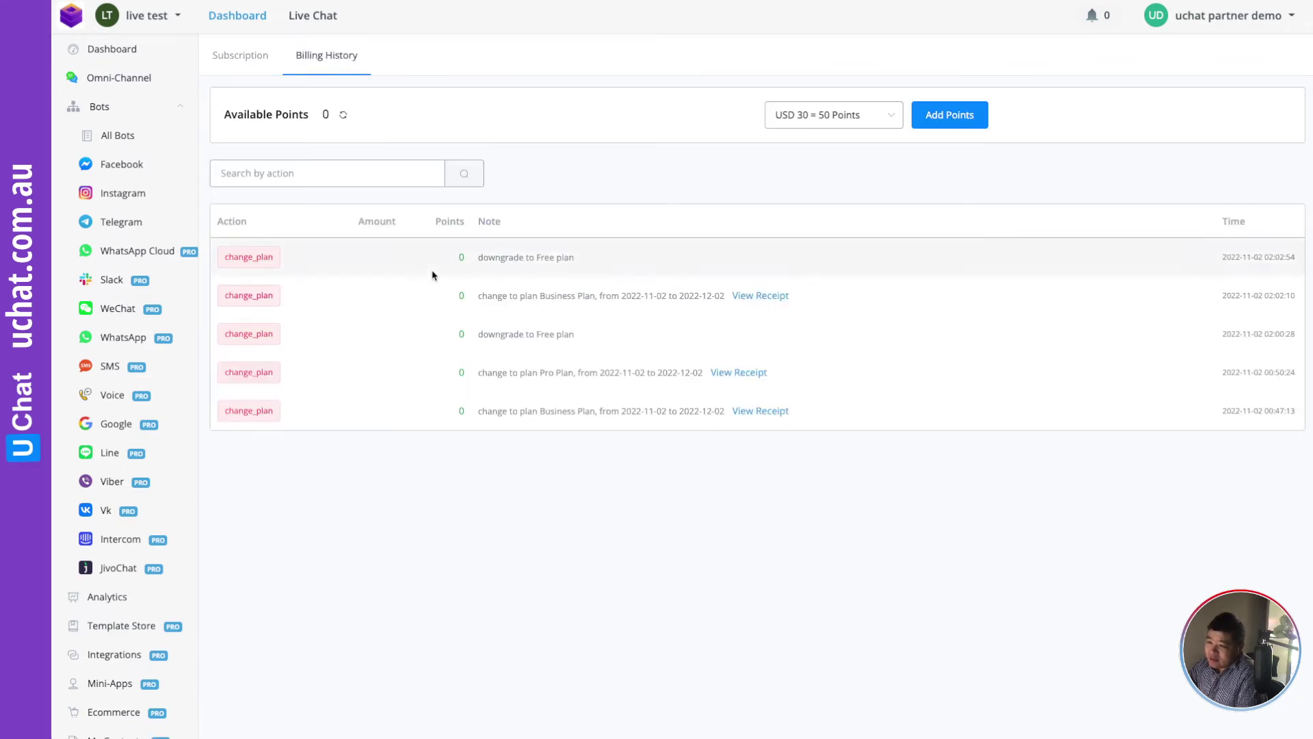
{"action": "left_click", "coordinate": [243, 55]}
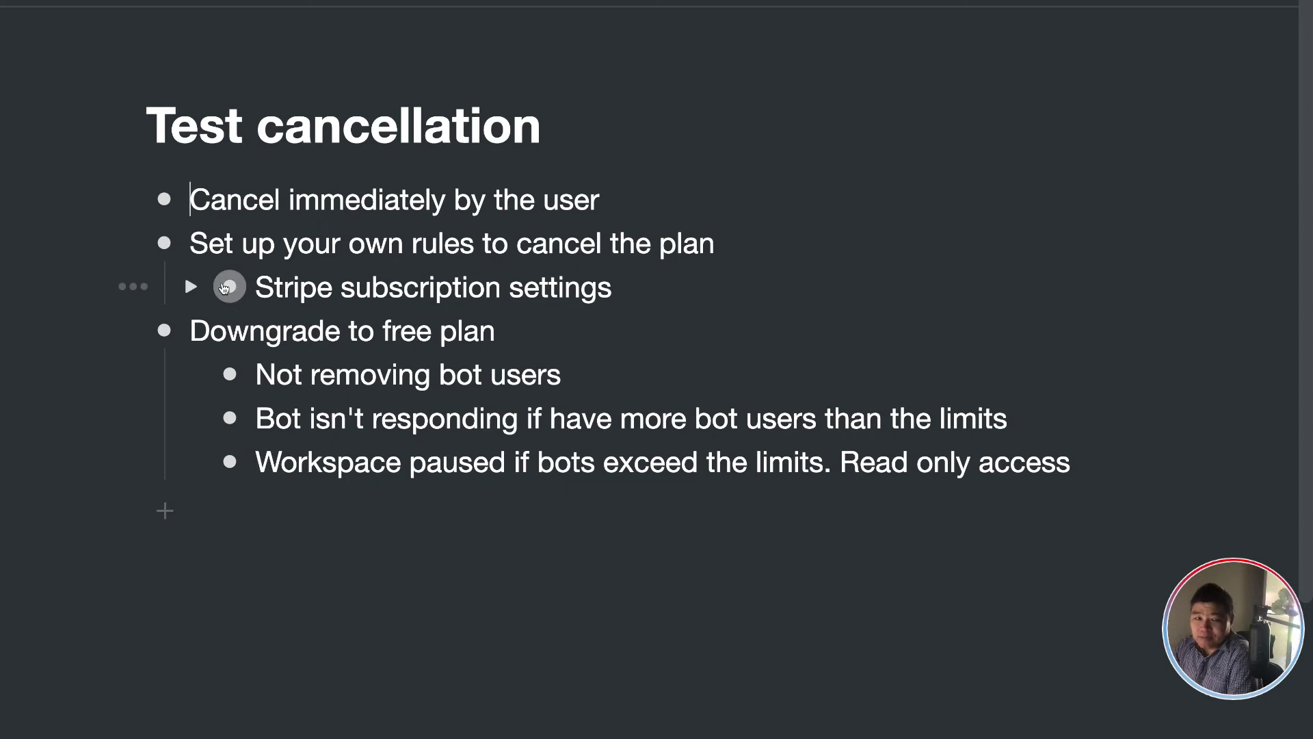
{"action": "left_click", "coordinate": [229, 286]}
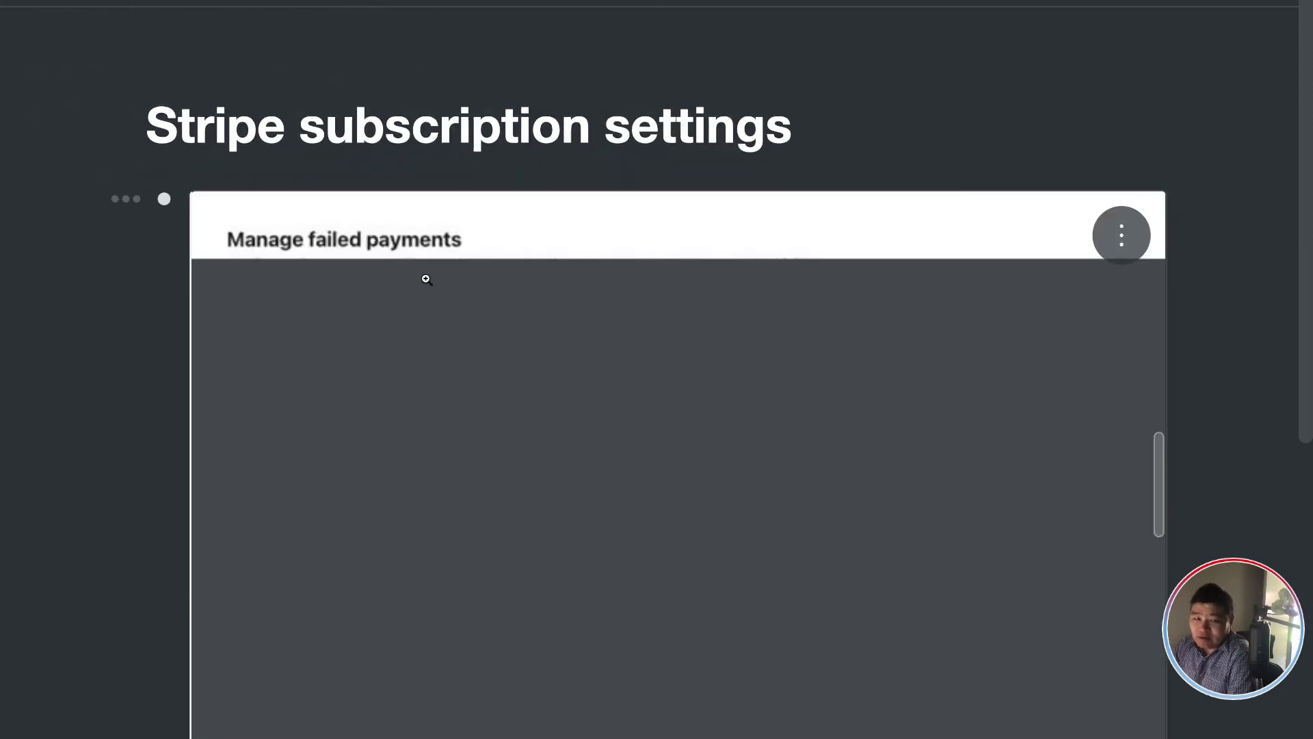
- Read through the failed-payments screenshot, then go to Stripe's subscriptions and emails settings
{"action": "scroll", "coordinate": [427, 279], "scroll_direction": "down", "scroll_amount": 1}
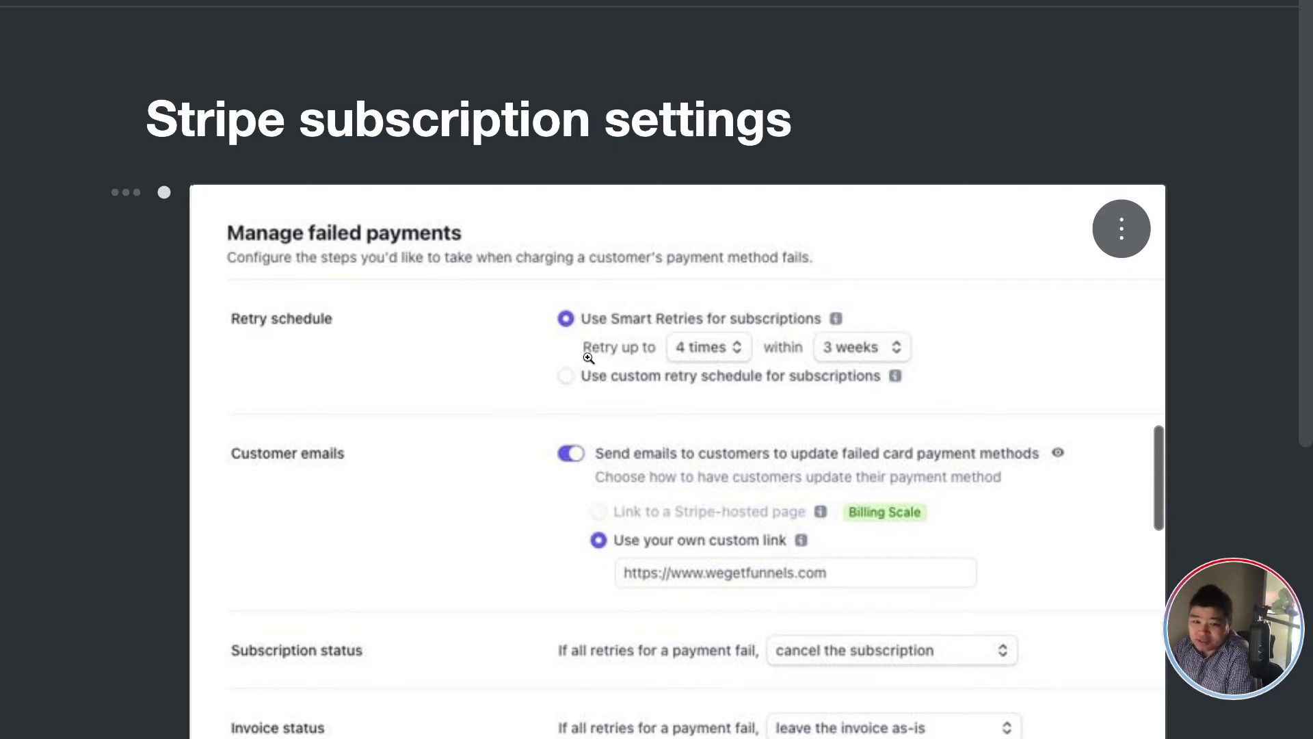
{"action": "scroll", "coordinate": [566, 358], "scroll_direction": "down", "scroll_amount": 2}
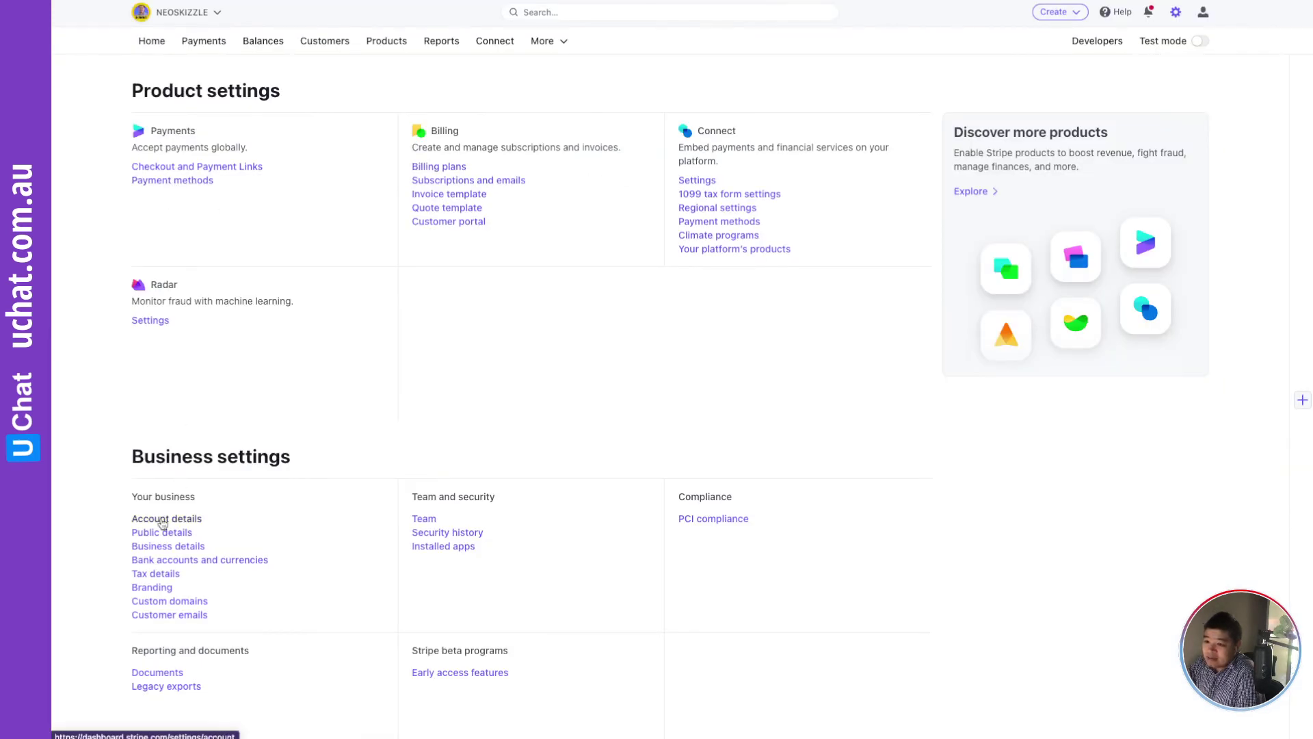
{"action": "left_click", "coordinate": [465, 182]}
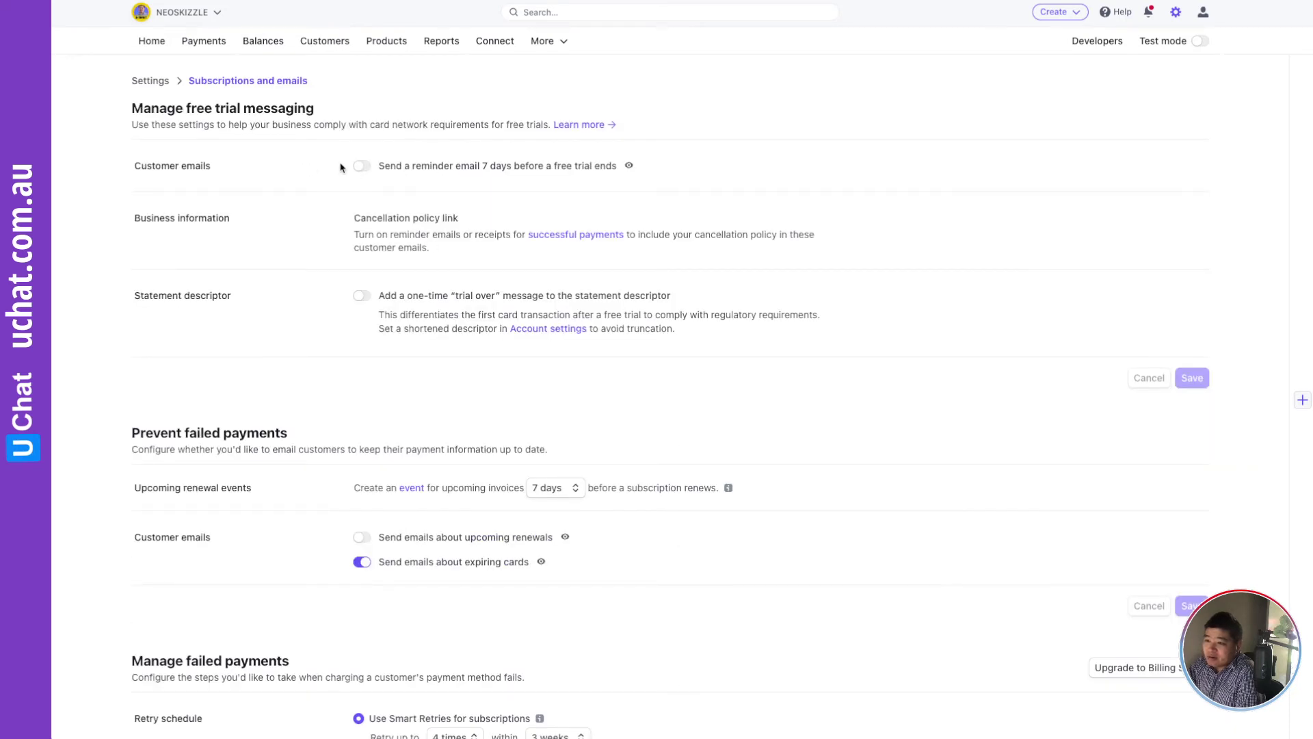
- Keep cancelling the subscription as the outcome when all payment retries fail
{"action": "scroll", "coordinate": [366, 208], "scroll_direction": "down", "scroll_amount": 3}
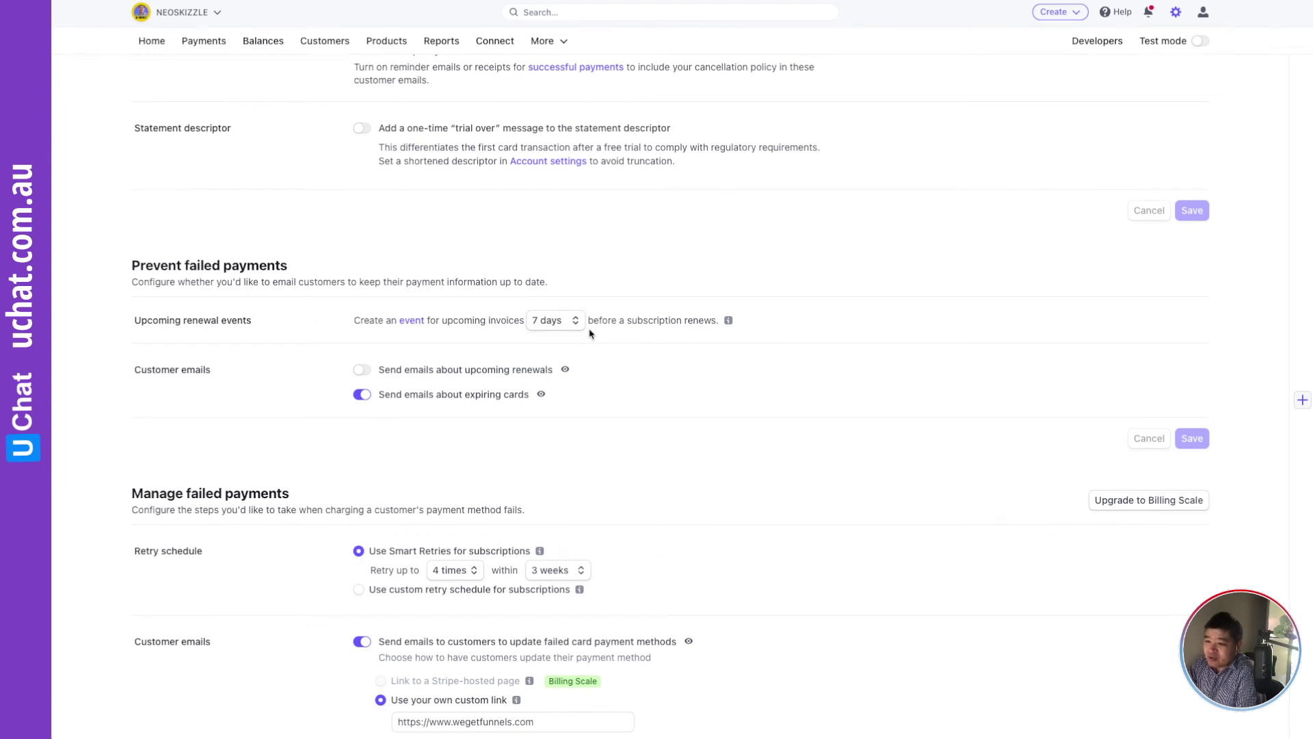
{"action": "scroll", "coordinate": [590, 333], "scroll_direction": "down", "scroll_amount": 3}
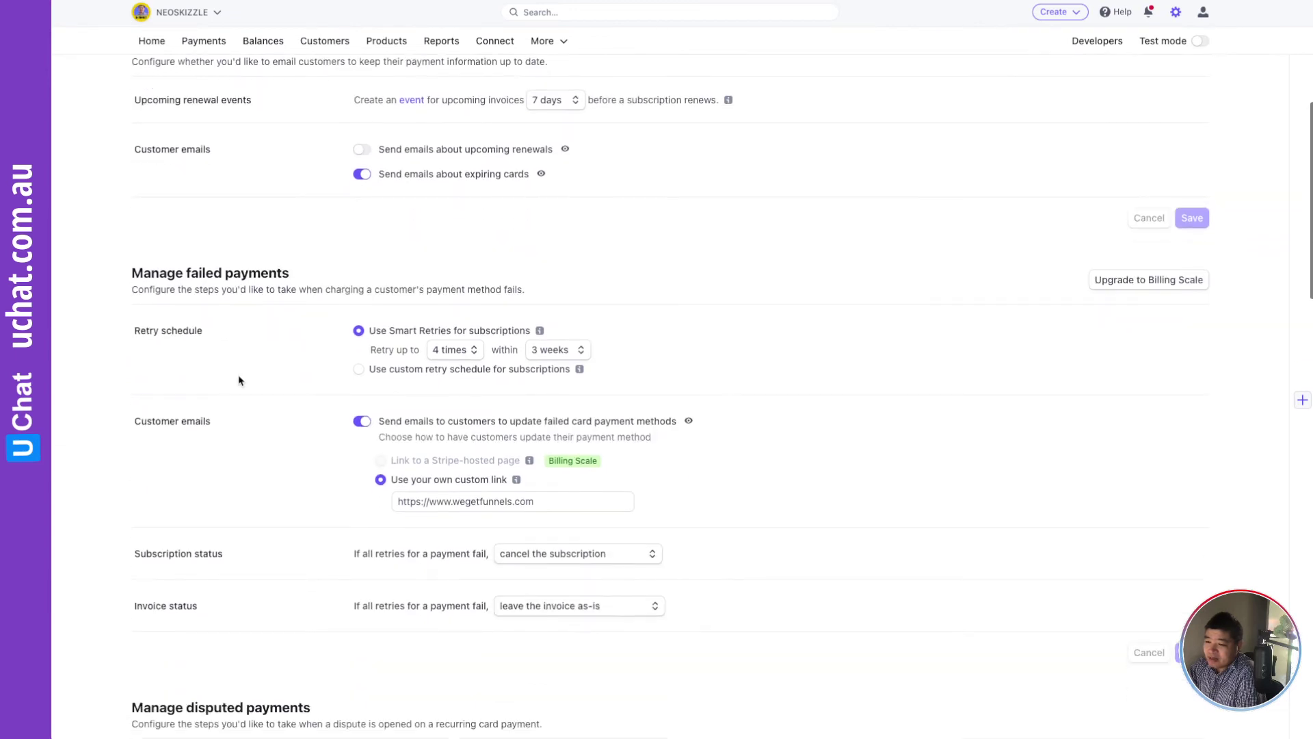
{"action": "scroll", "coordinate": [239, 380], "scroll_direction": "down", "scroll_amount": 1}
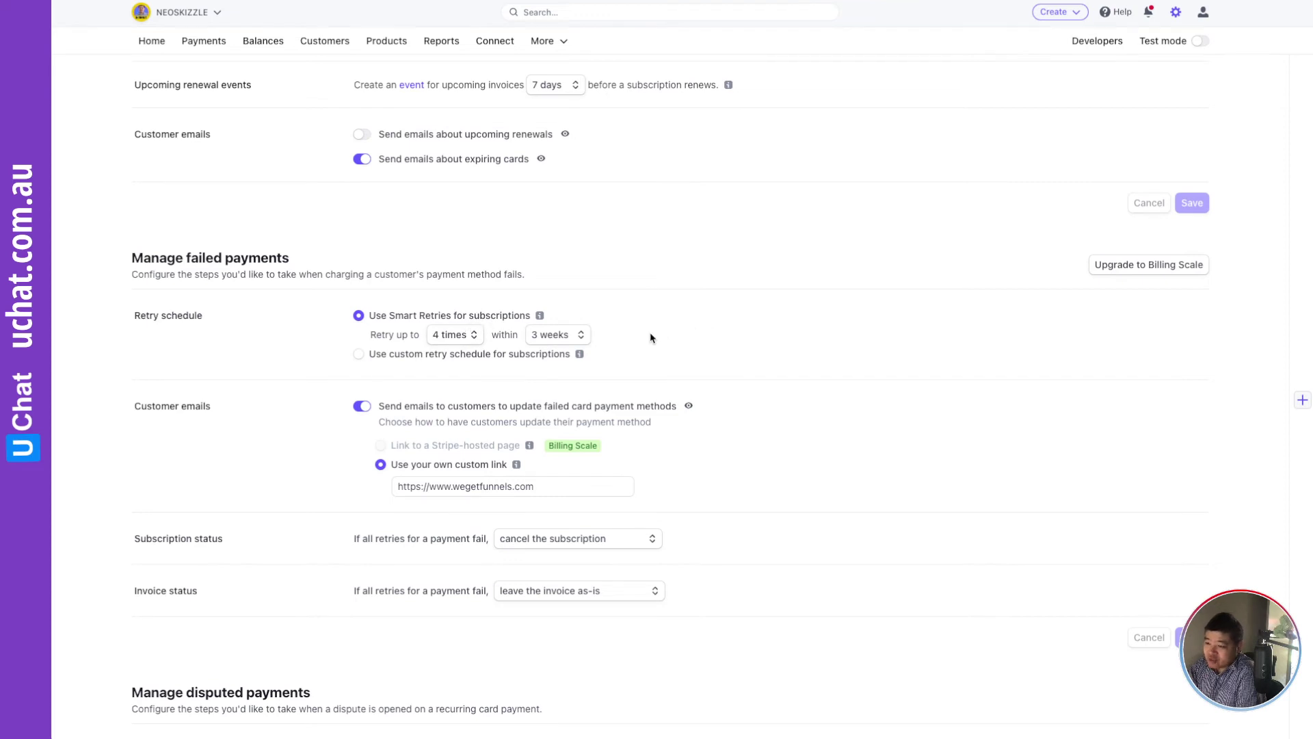
{"action": "scroll", "coordinate": [609, 342], "scroll_direction": "down", "scroll_amount": 3}
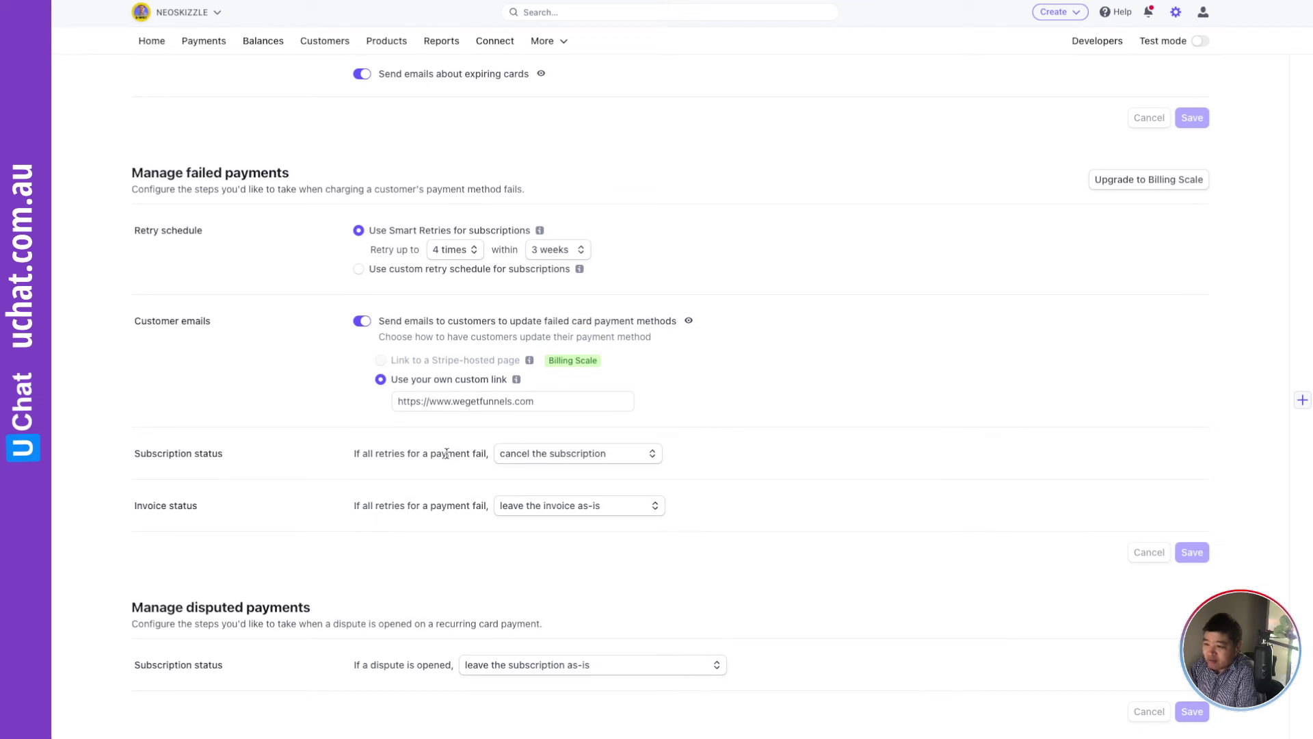
{"action": "left_click", "coordinate": [557, 455]}
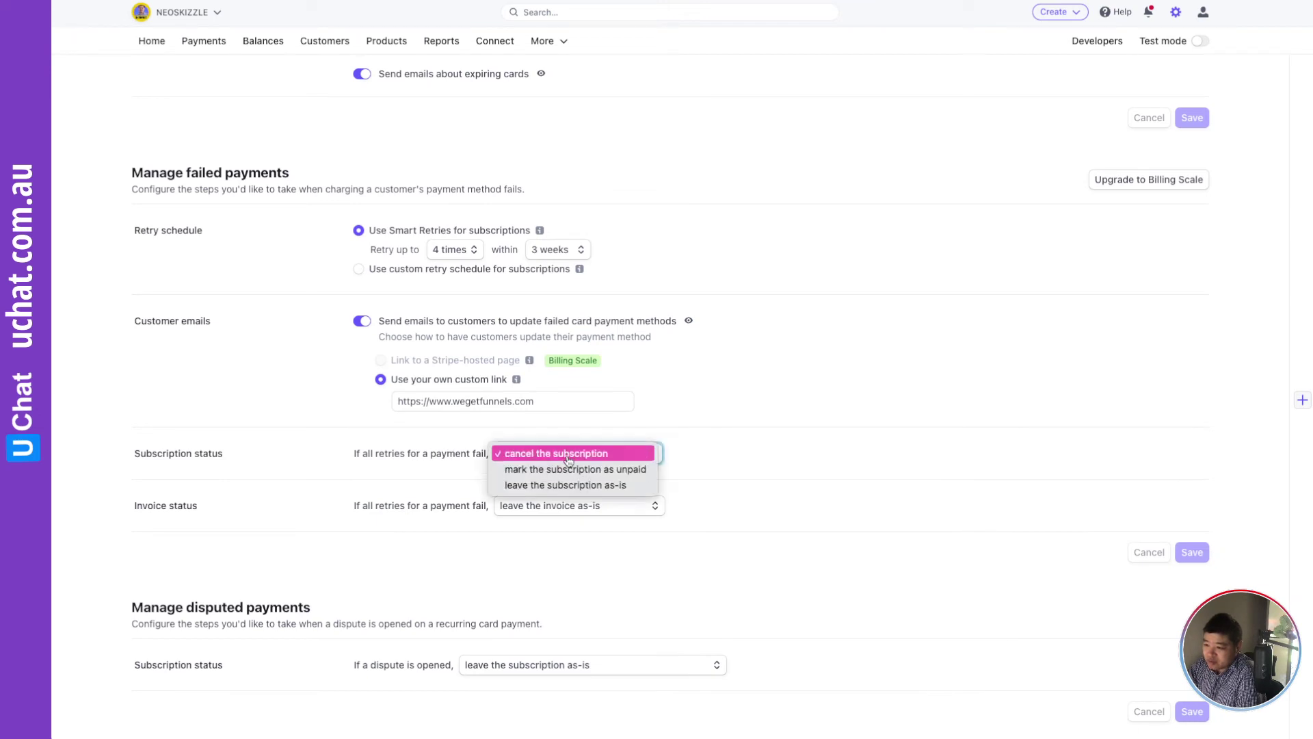
{"action": "left_click", "coordinate": [568, 457]}
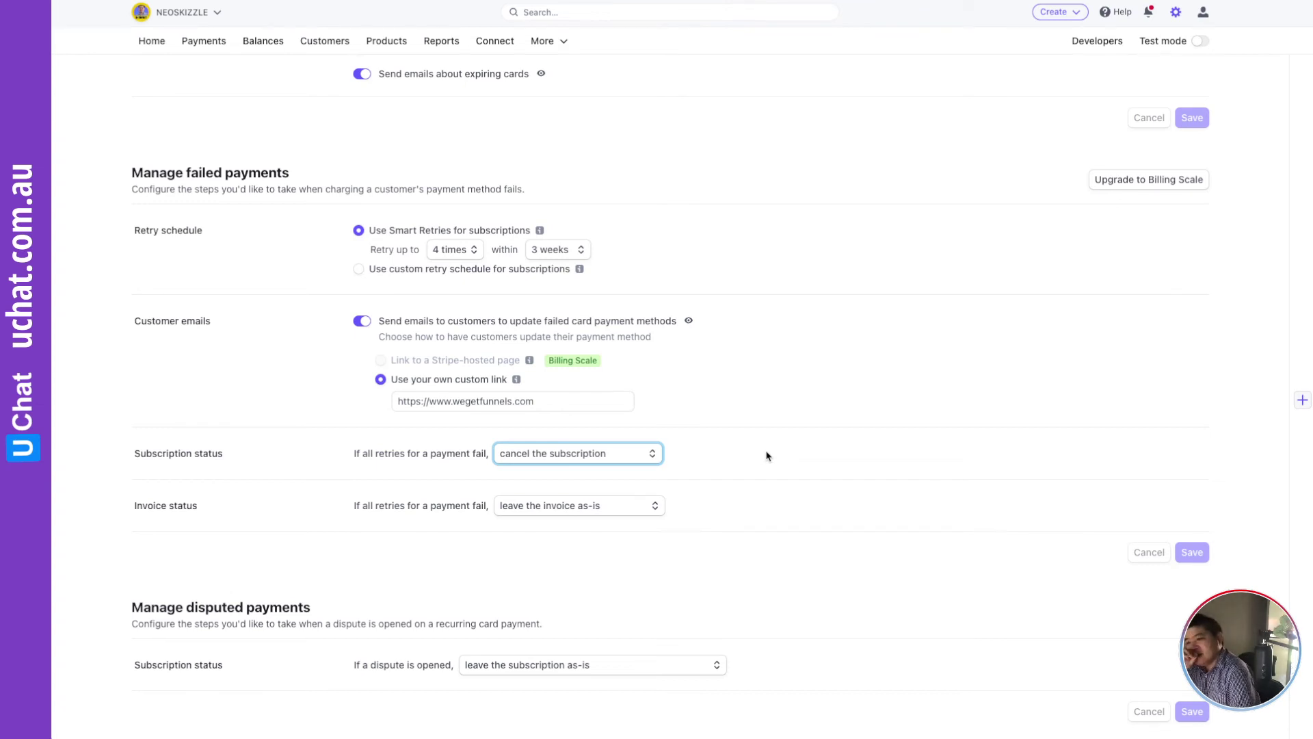
- Set the Smart Retries window to 1 week, save, and return to the Test cancellation notes
{"action": "left_click", "coordinate": [556, 251]}
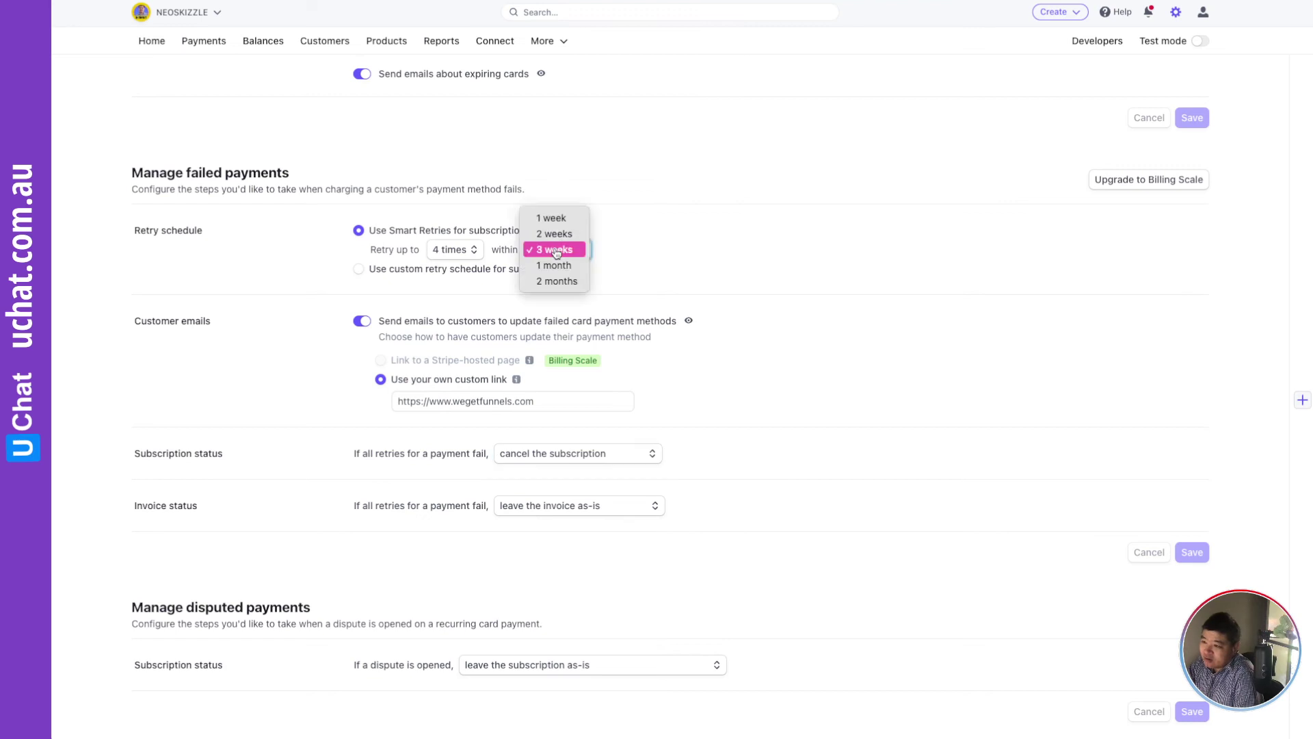
{"action": "left_click", "coordinate": [561, 219]}
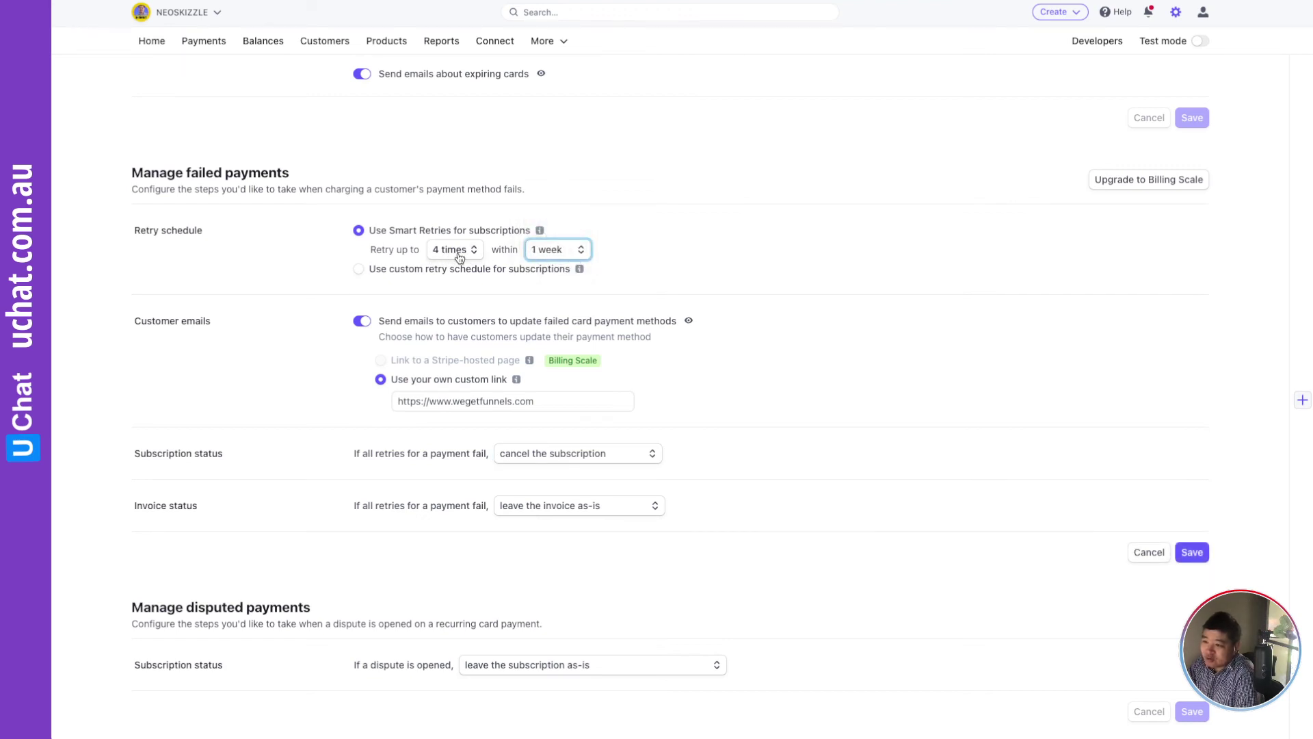
{"action": "left_click", "coordinate": [1192, 554]}
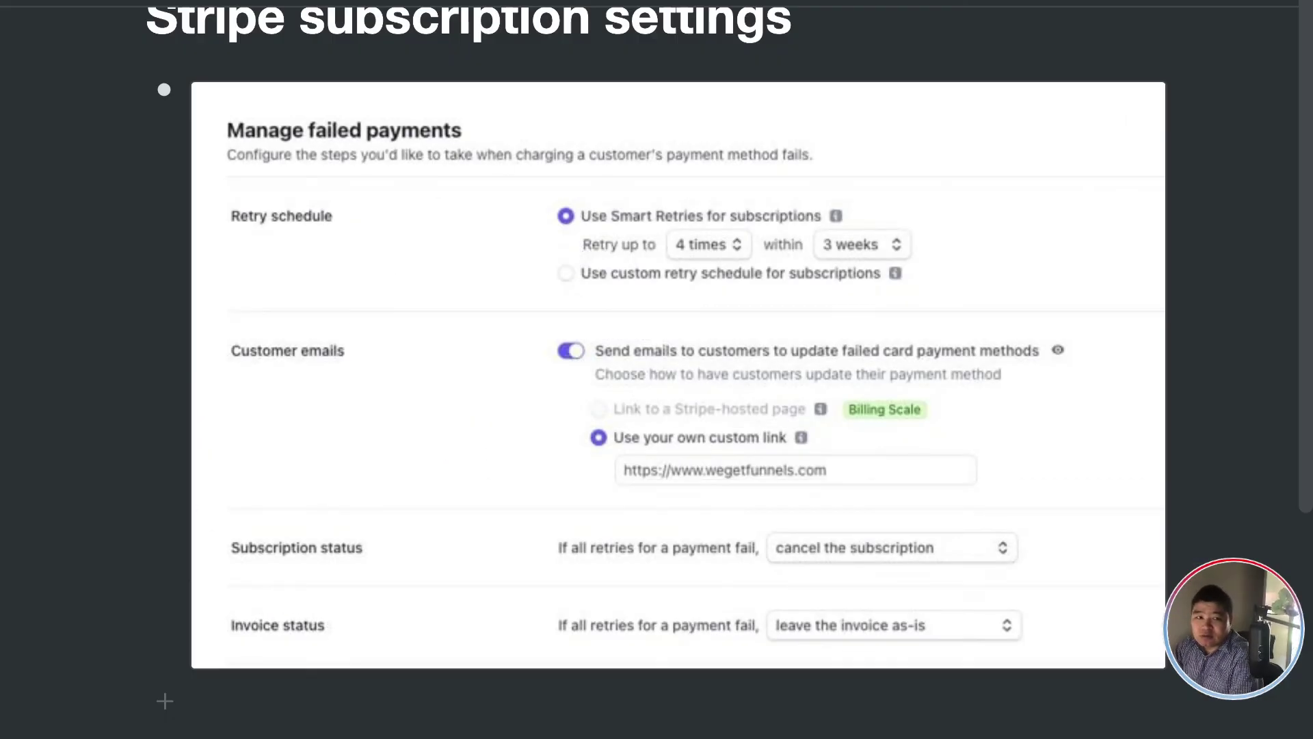
{"action": "key", "text": "alt+Left"}
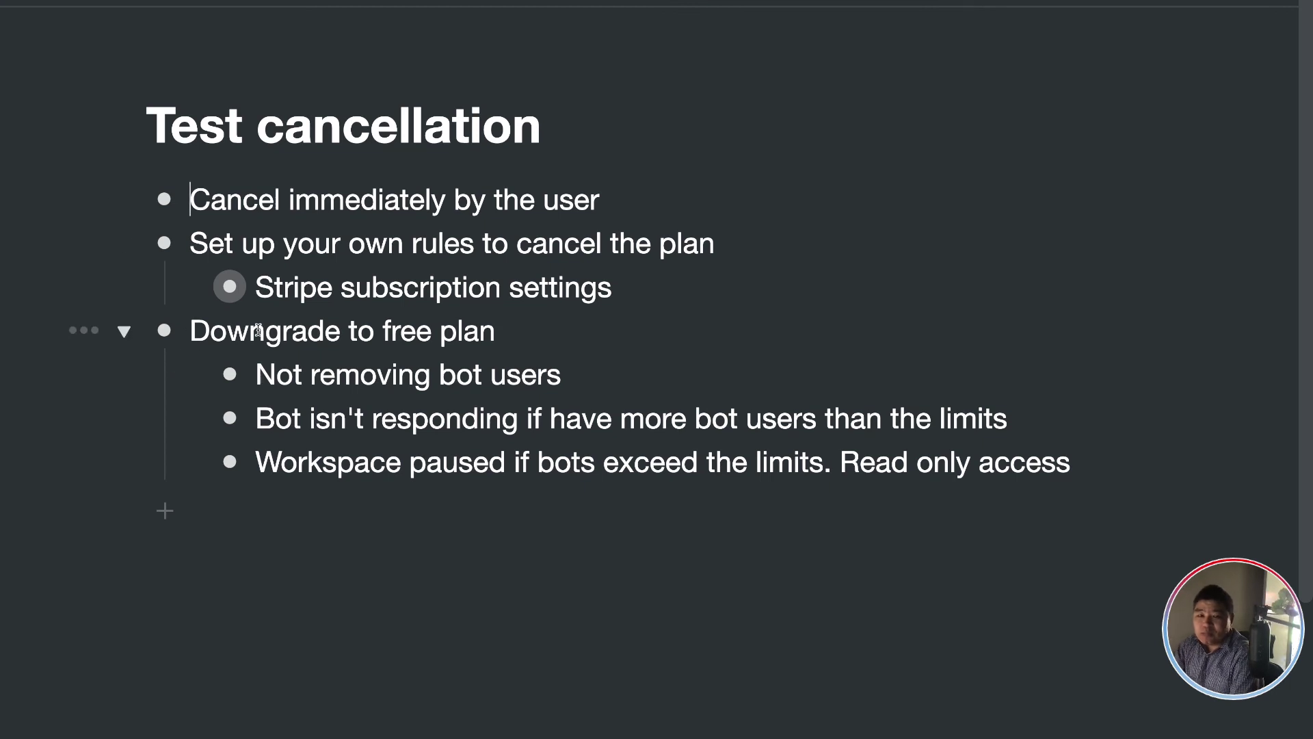